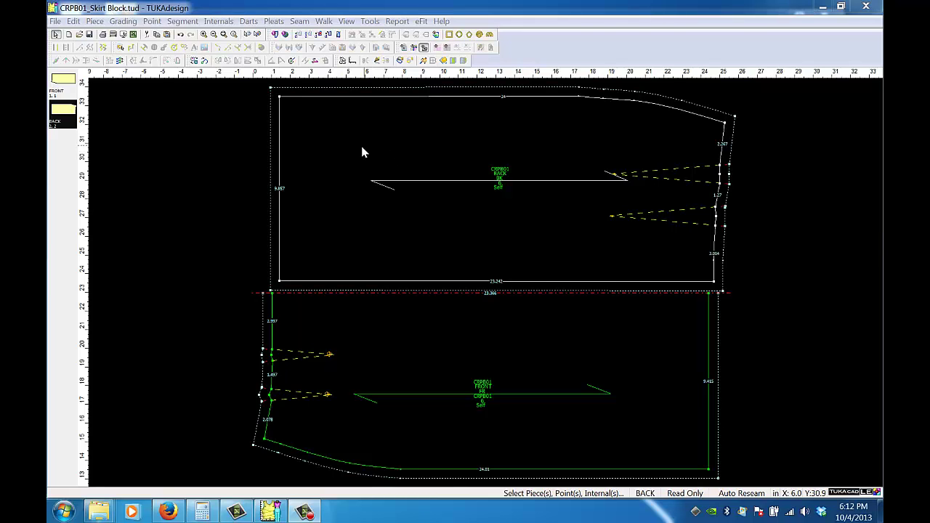
# Start saving a copy of the skirt block style and browse to the Week 2 folder inside AMM 410 Fall 13.
pyautogui.click(392, 180)
pyautogui.click(55, 21)
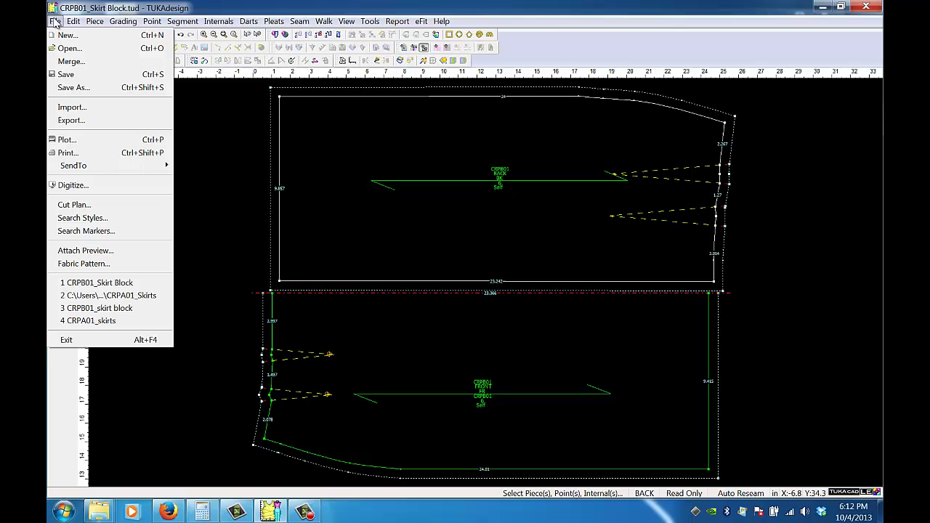
pyautogui.click(66, 87)
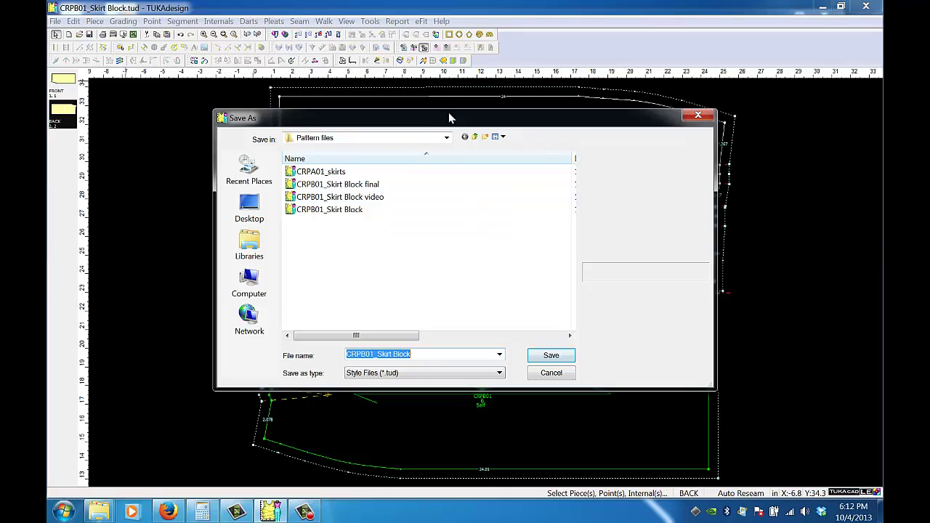
pyautogui.click(446, 139)
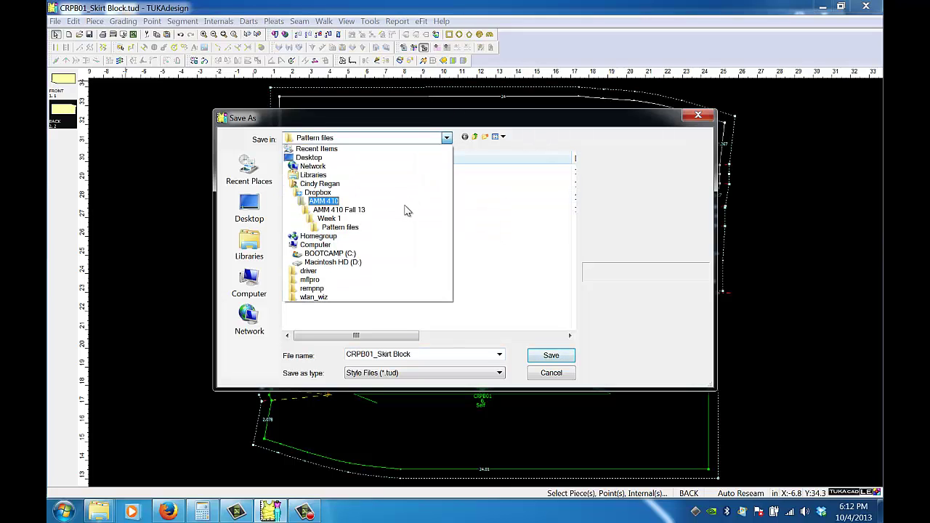
pyautogui.click(391, 212)
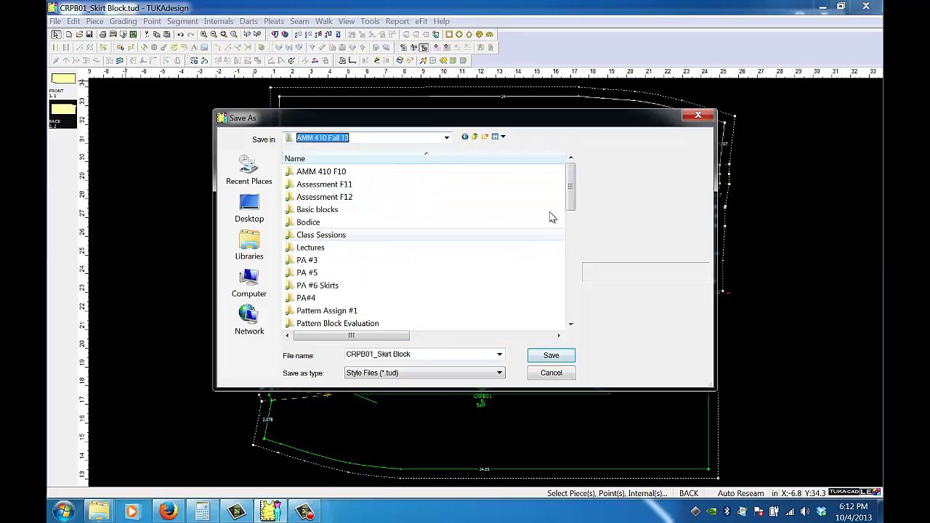
pyautogui.scroll(-1, 569, 229)
pyautogui.scroll(-5, 570, 247)
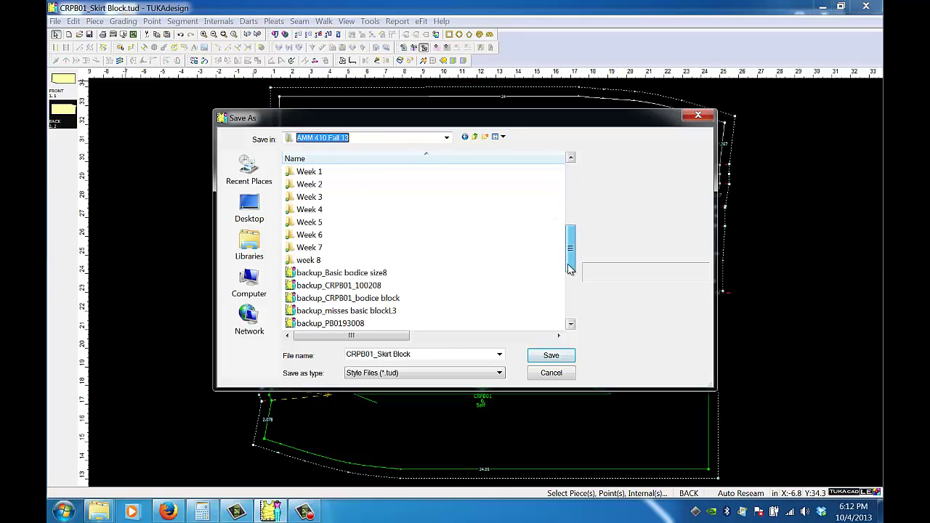
pyautogui.click(371, 185)
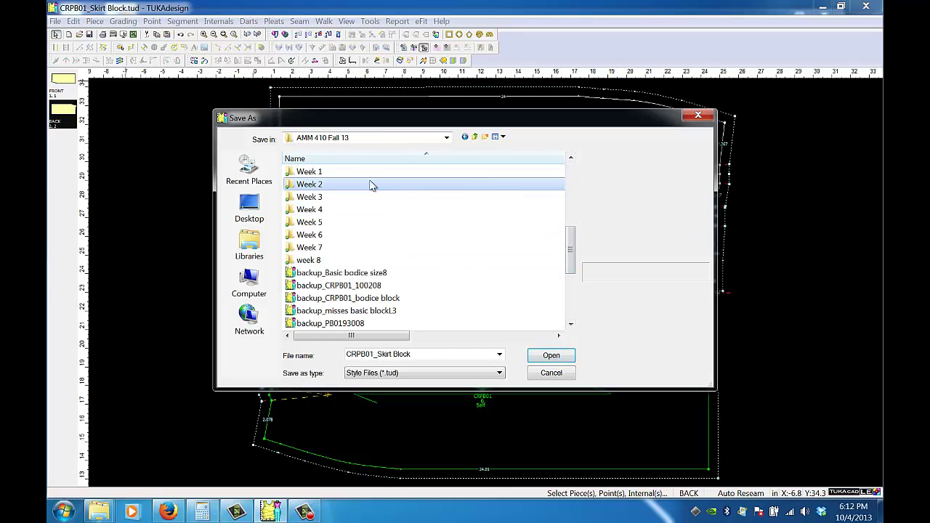
pyautogui.doubleClick(305, 188)
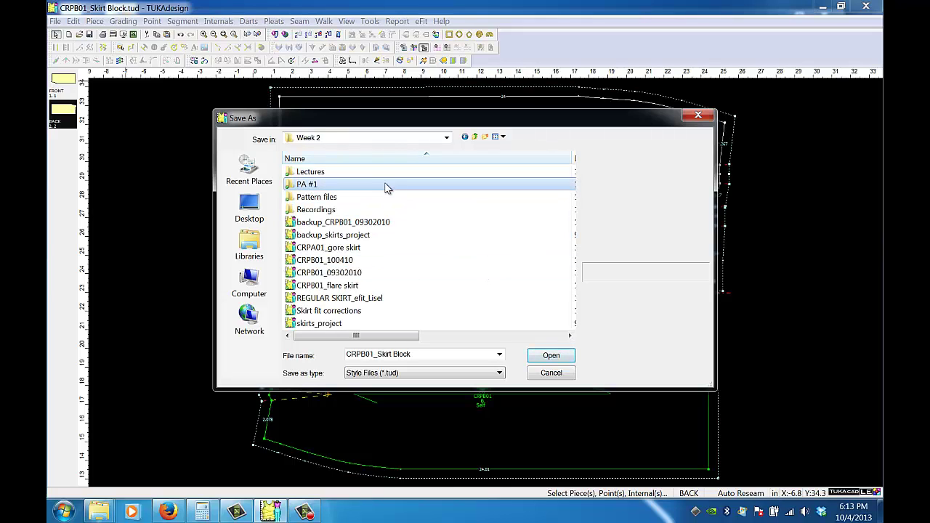
# Save the style file under the name CRPA01_Skirts.
pyautogui.click(426, 354)
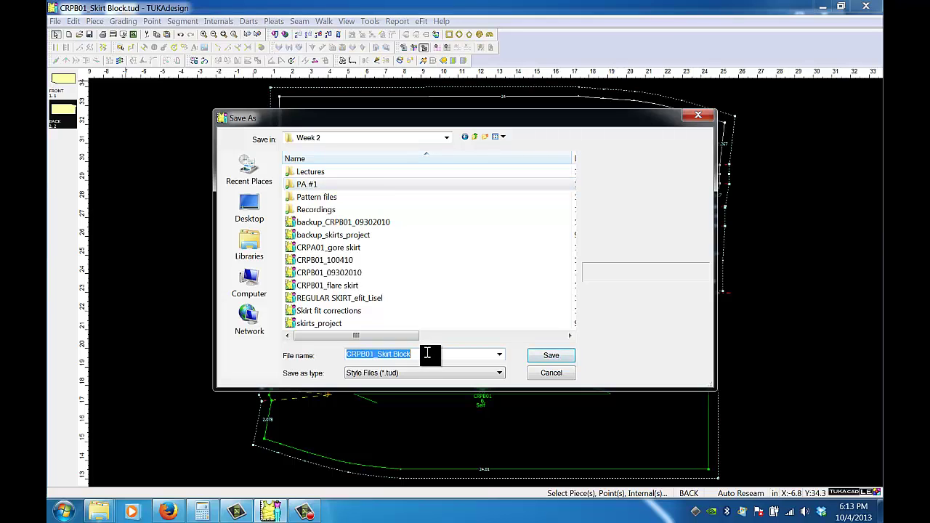
pyautogui.write('CRP')
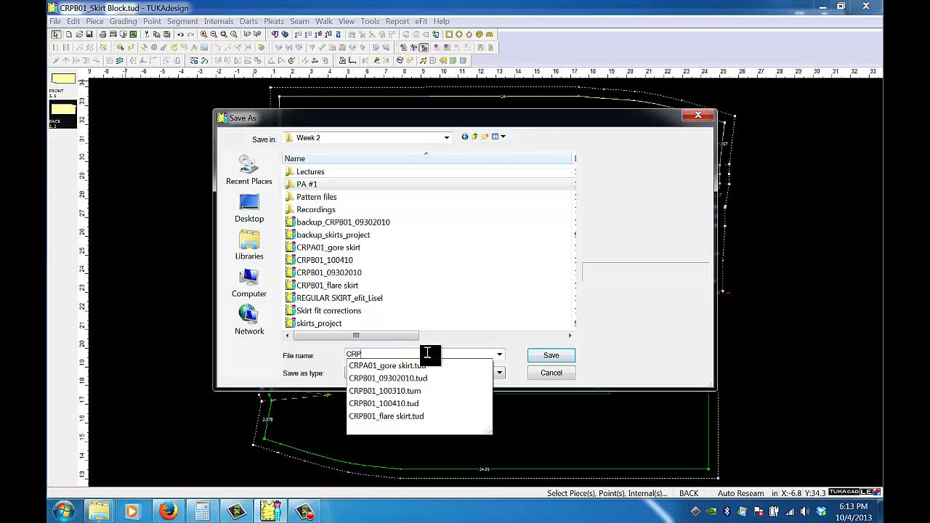
pyautogui.write('A0')
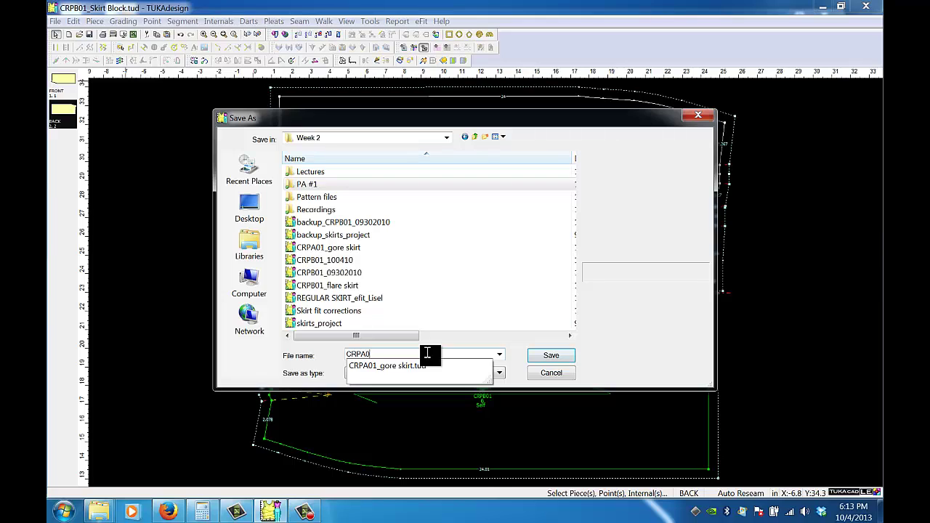
pyautogui.write('1_S')
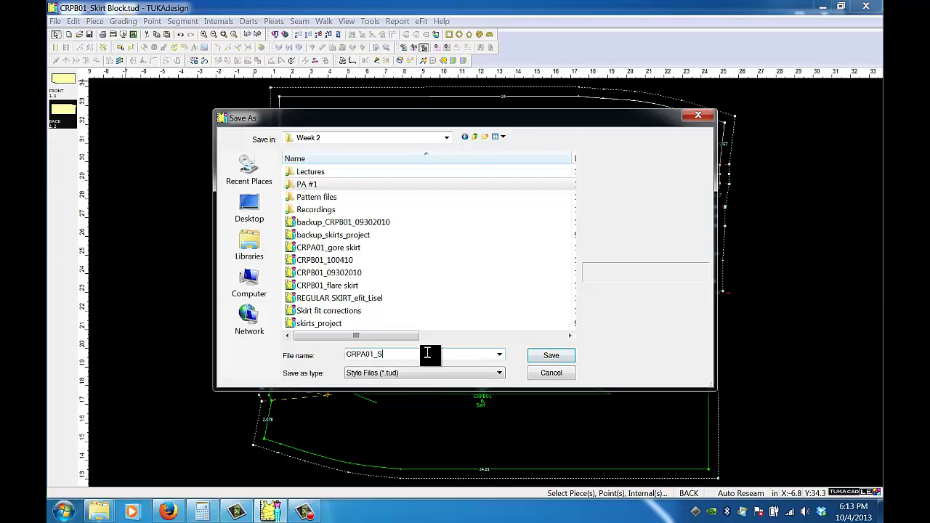
pyautogui.write('kirts')
pyautogui.click(554, 356)
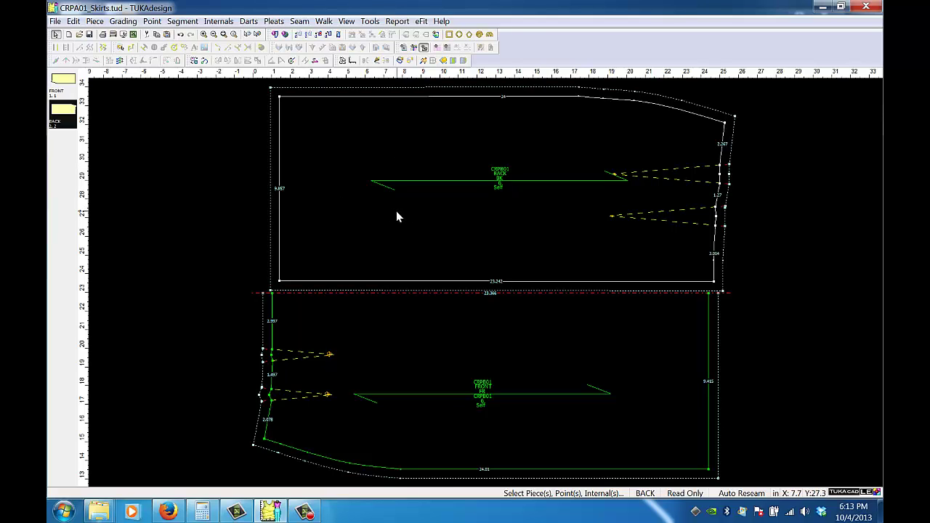
# Check the Read Only setting in the original BACK piece's information, then close it.
pyautogui.click(442, 225)
pyautogui.doubleClick(442, 225)
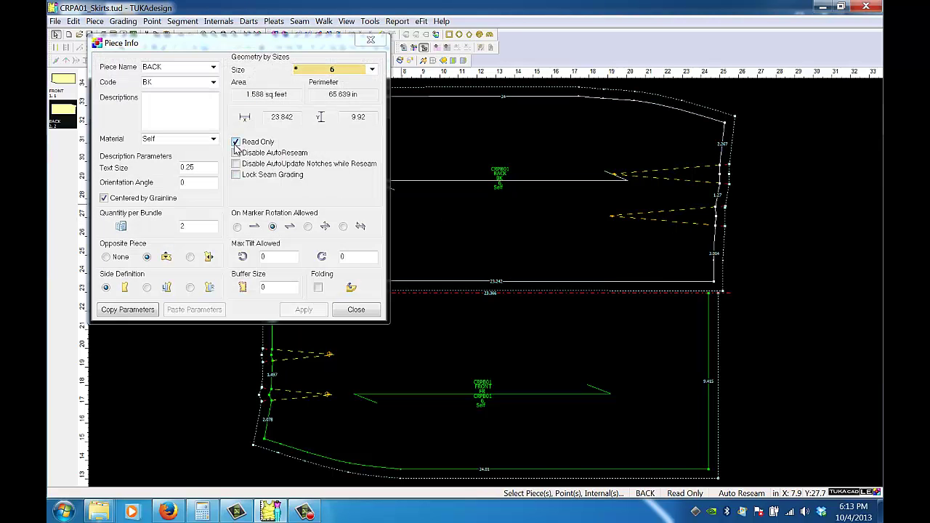
pyautogui.click(356, 309)
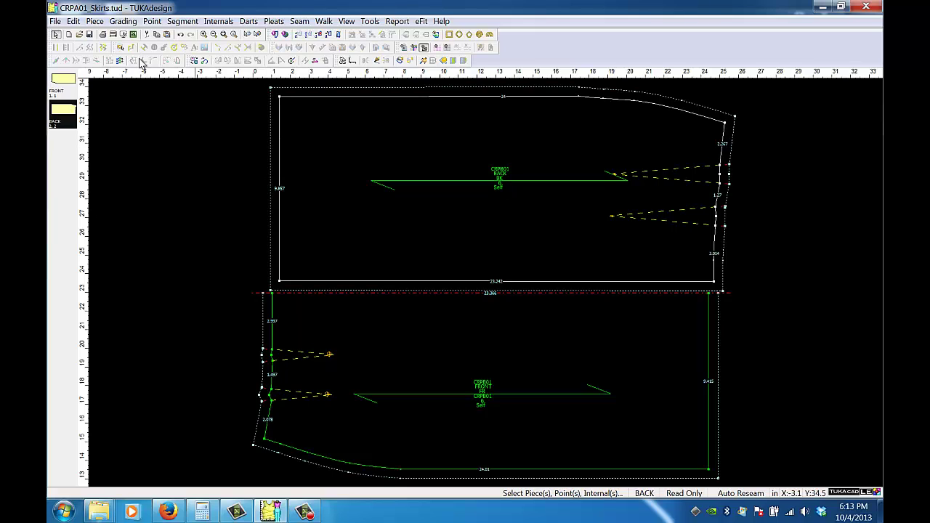
# Copy all pieces, paste them, and place the duplicate front and back beside the originals.
pyautogui.click(75, 22)
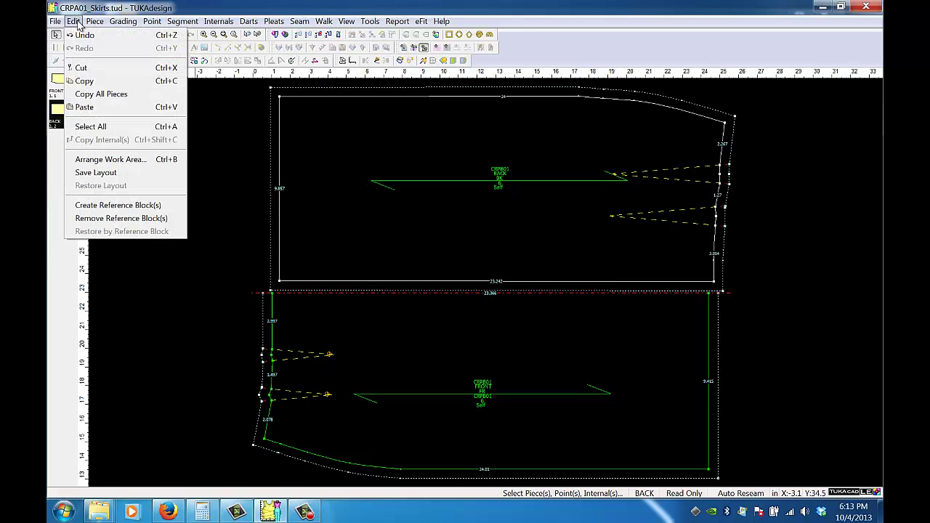
pyautogui.click(92, 95)
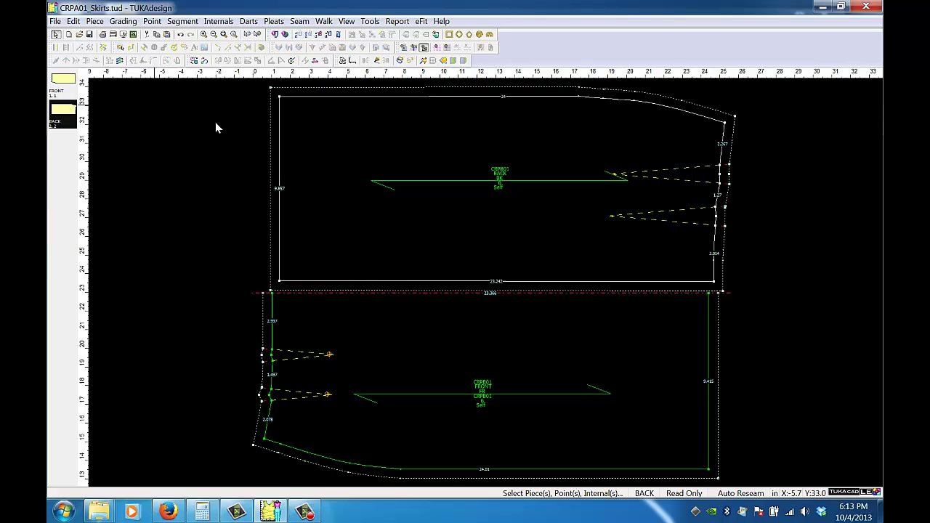
pyautogui.click(76, 22)
pyautogui.click(130, 108)
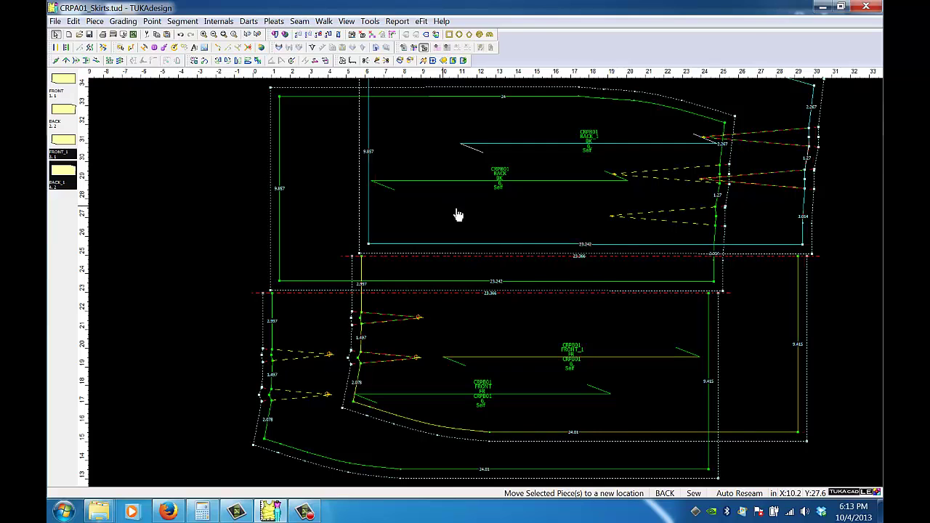
pyautogui.moveTo(458, 215); pyautogui.dragTo(833, 249)
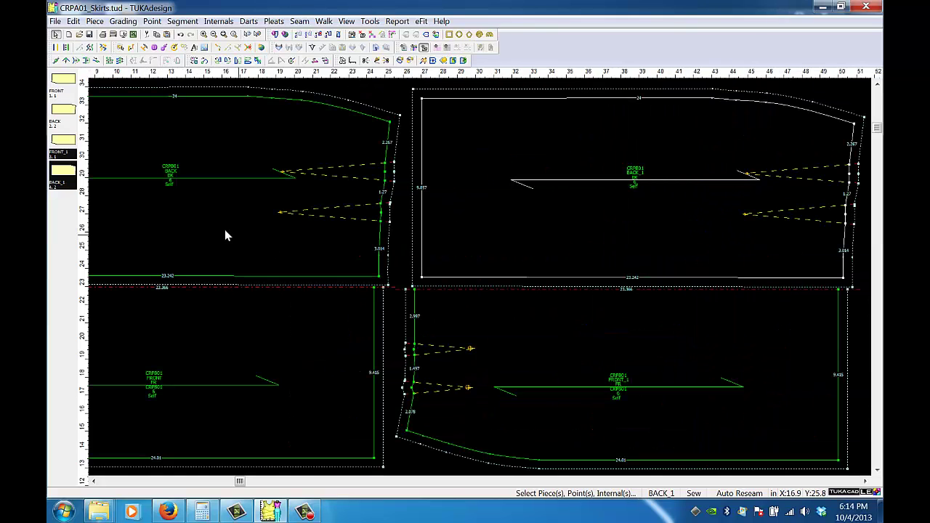
# Check the Read Only setting in the piece information of the duplicate back, BACK_1.
pyautogui.doubleClick(538, 245)
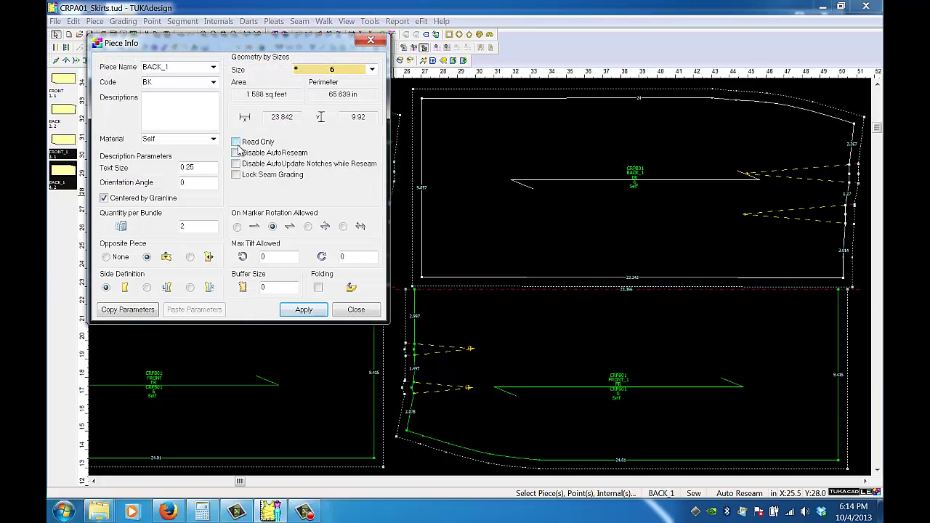
pyautogui.click(355, 310)
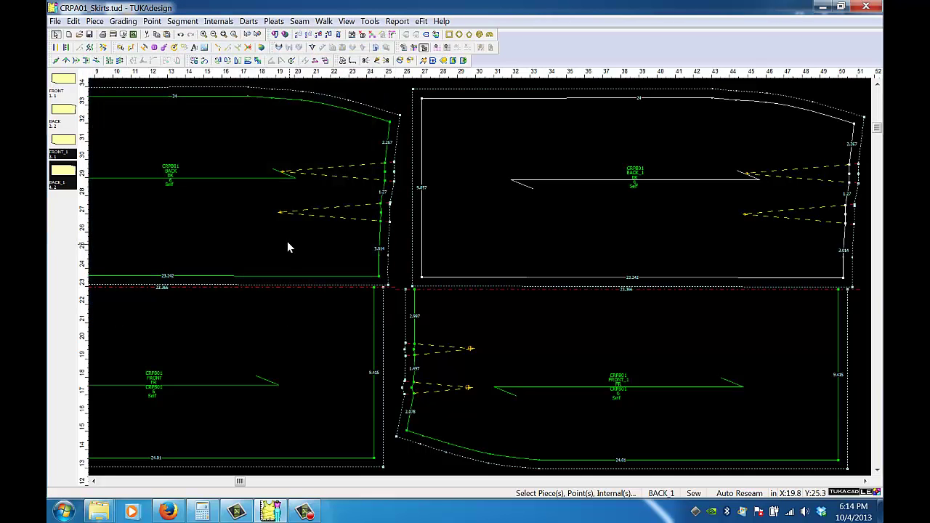
# Remove the original BACK and FRONT pieces from the work area.
pyautogui.rightClick(290, 251)
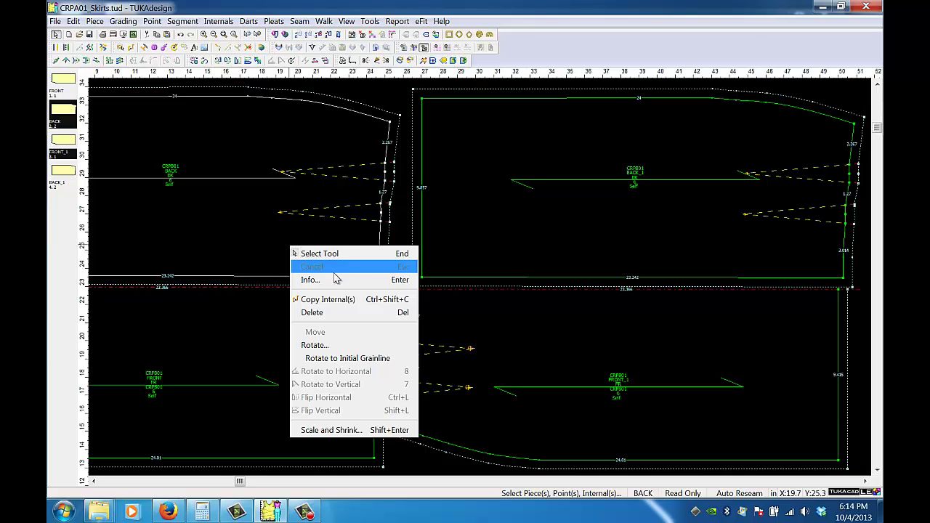
pyautogui.click(331, 320)
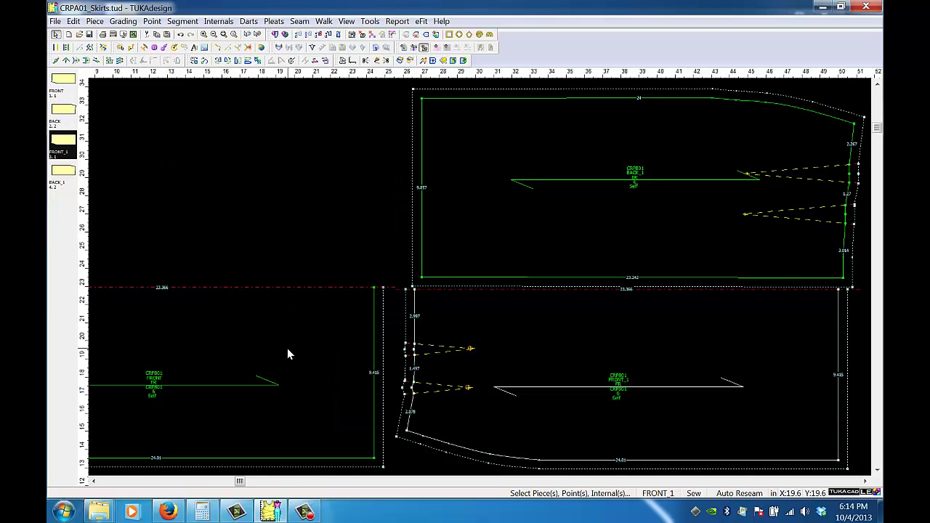
pyautogui.click(288, 354)
pyautogui.rightClick(313, 346)
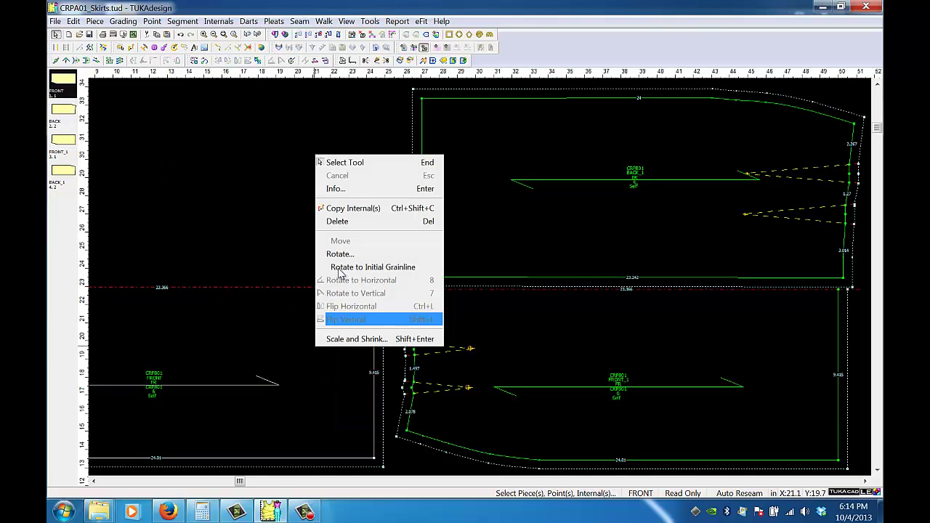
pyautogui.click(335, 221)
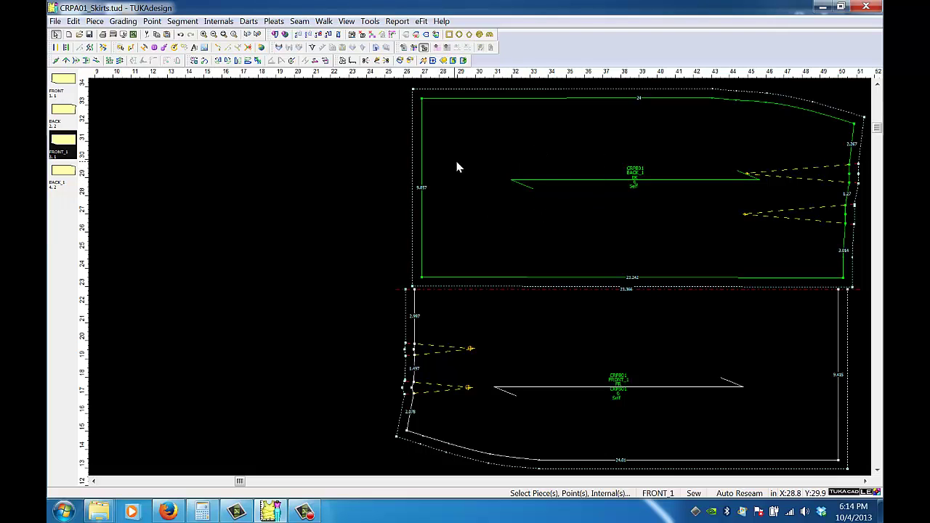
# Switch all pieces to their cut lines, then switch them all back to their sew lines.
pyautogui.click(300, 21)
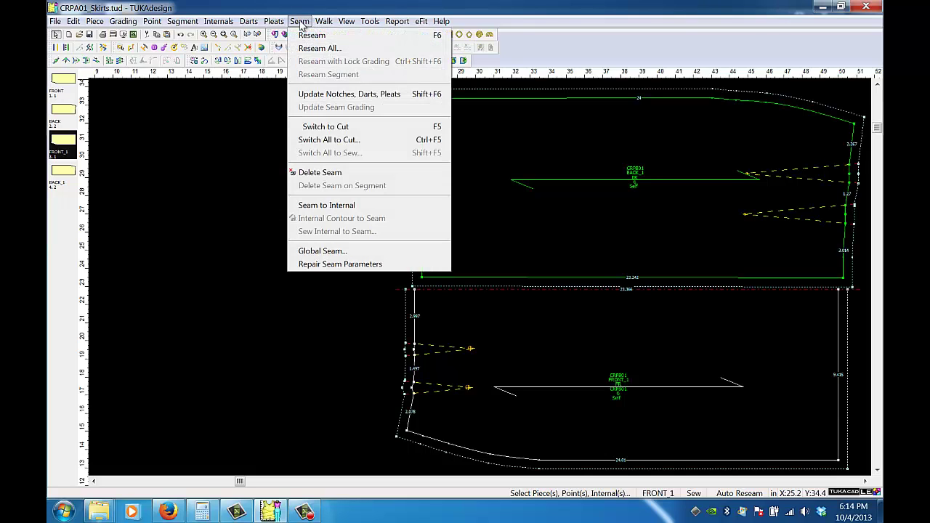
pyautogui.click(338, 142)
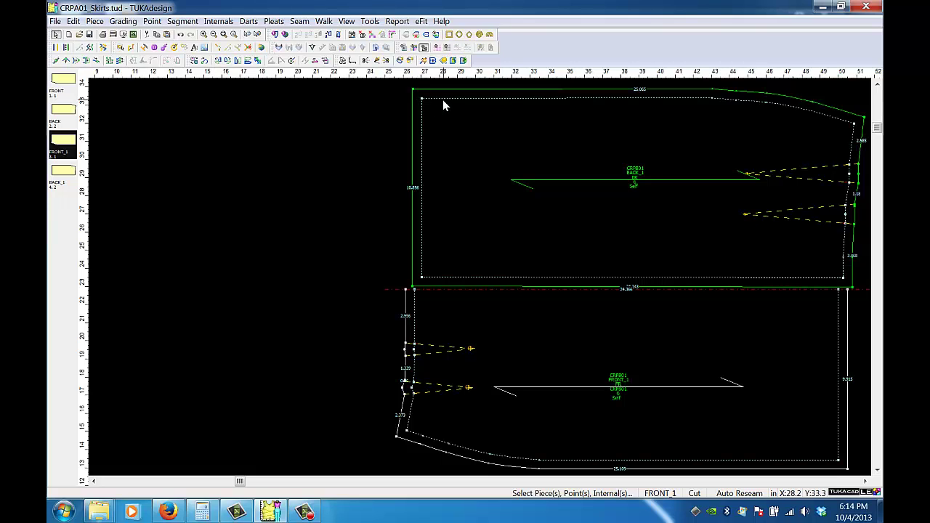
pyautogui.click(306, 23)
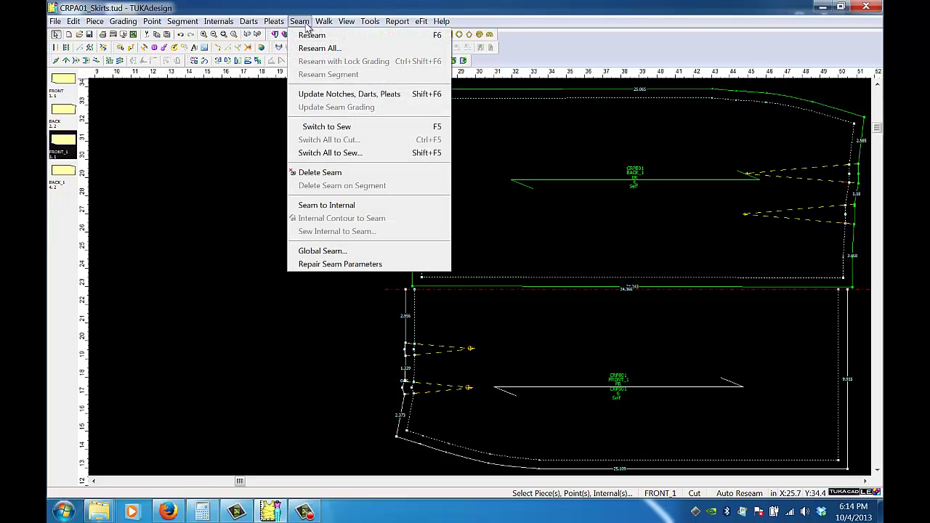
pyautogui.click(327, 153)
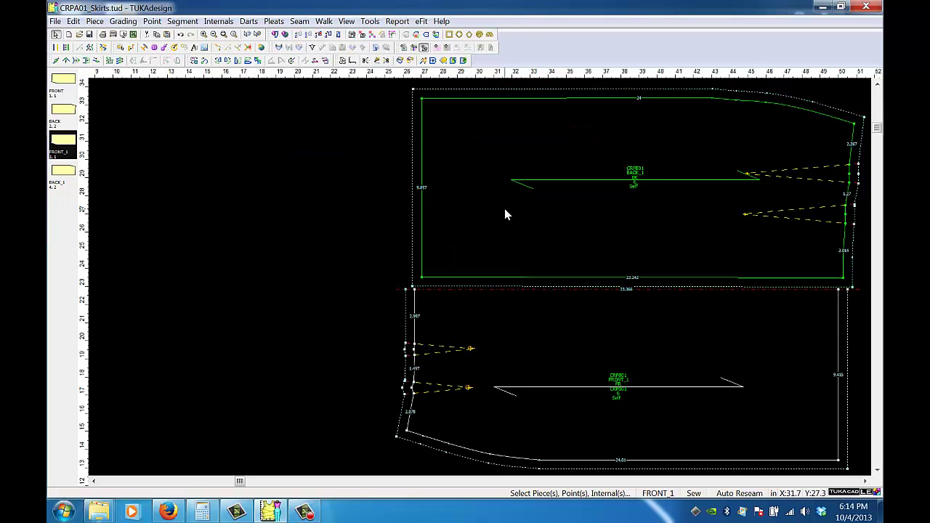
# Delete the seam allowance from the duplicate front and back pieces.
pyautogui.click(362, 38)
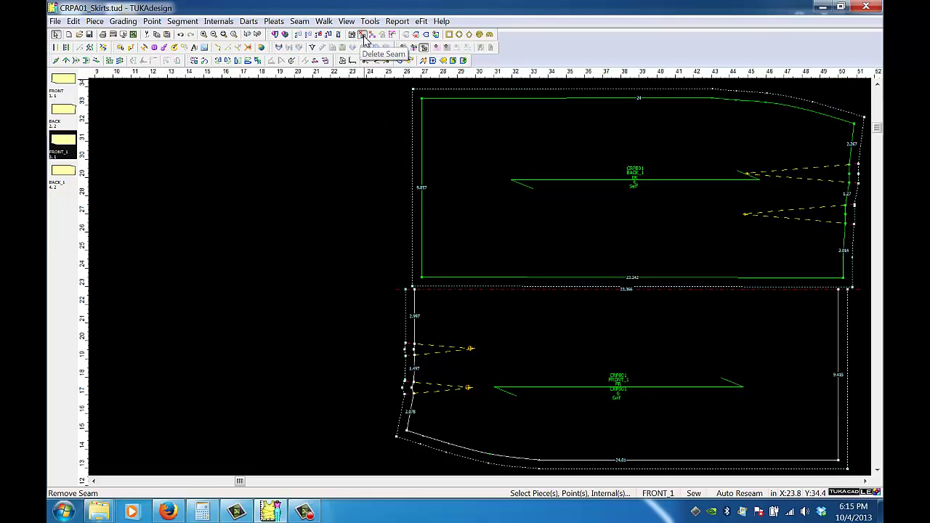
pyautogui.click(478, 146)
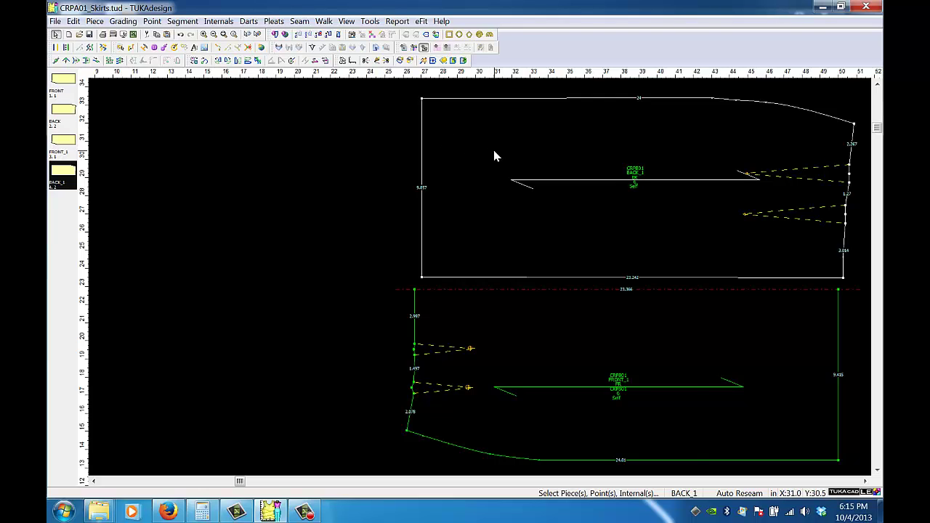
# Clear BACK_1 from the work area with its changes saved, and move FRONT_1 to the middle of the work area.
pyautogui.hscroll(-2, 494, 151)
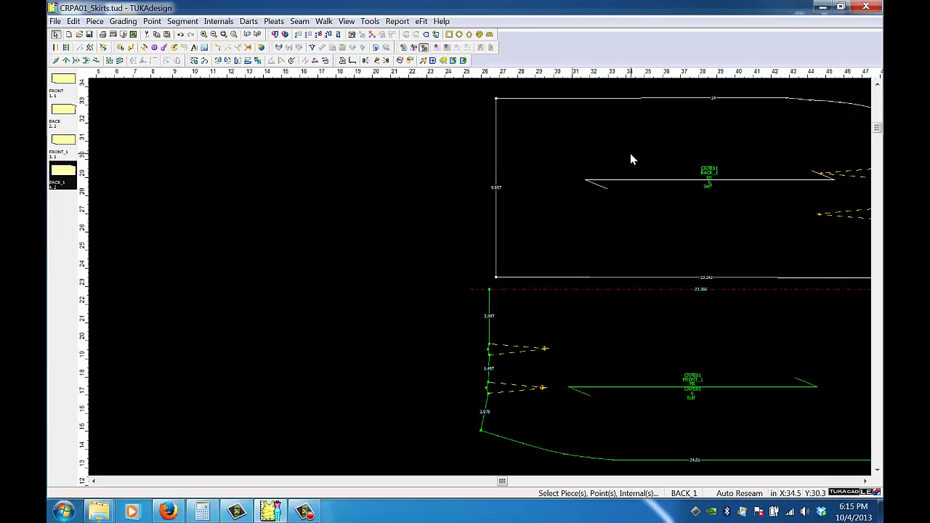
pyautogui.rightClick(597, 218)
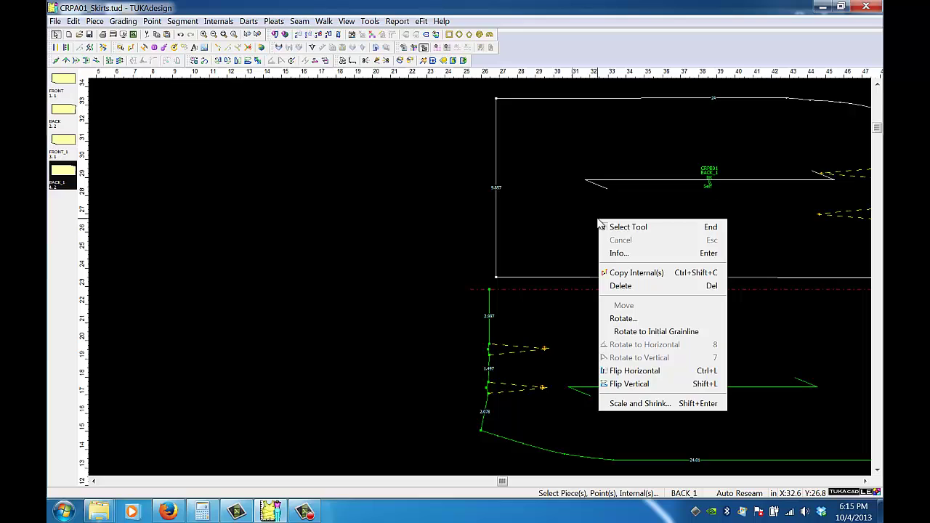
pyautogui.click(635, 290)
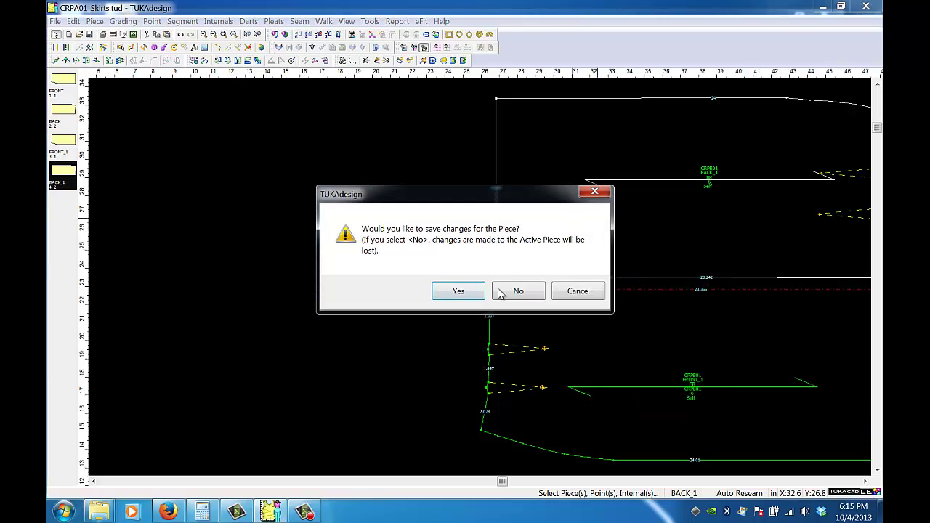
pyautogui.click(473, 290)
pyautogui.moveTo(602, 354); pyautogui.dragTo(357, 267)
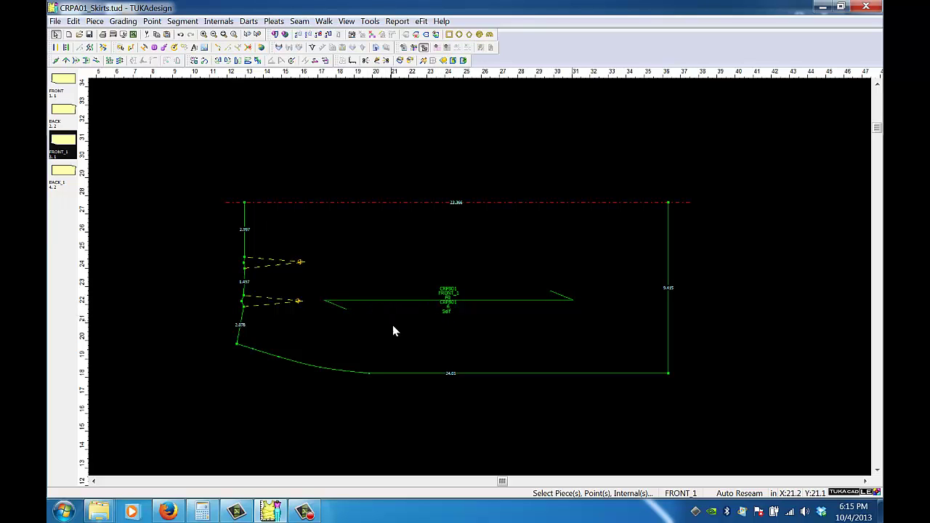
# Pivot FRONT_1's waist dart nearest the side seam around its apex into a new hem point, 5.505 and 3.911 from the neighbouring points.
pyautogui.click(297, 304)
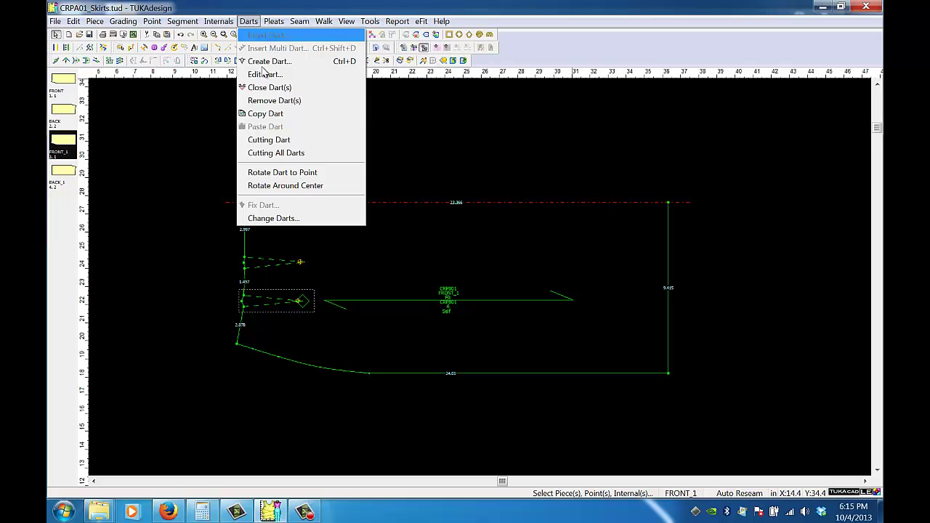
pyautogui.click(297, 179)
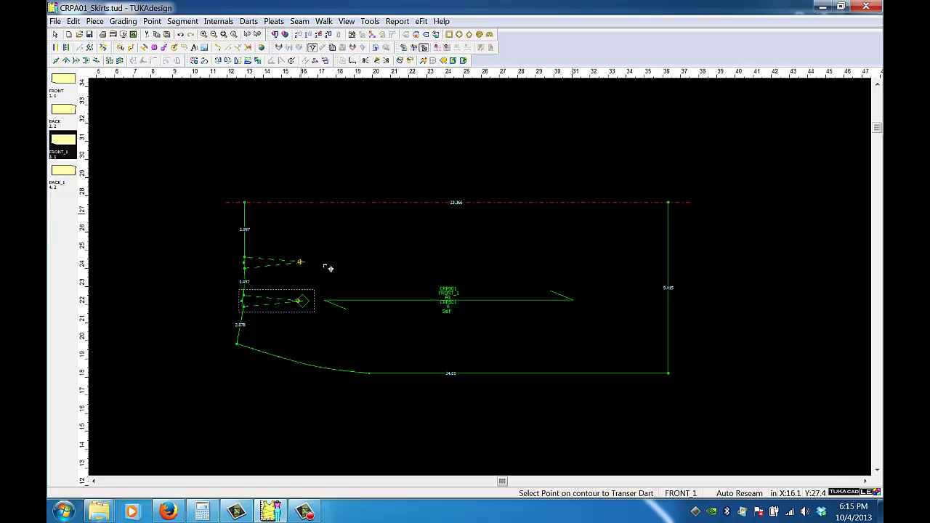
pyautogui.click(667, 303)
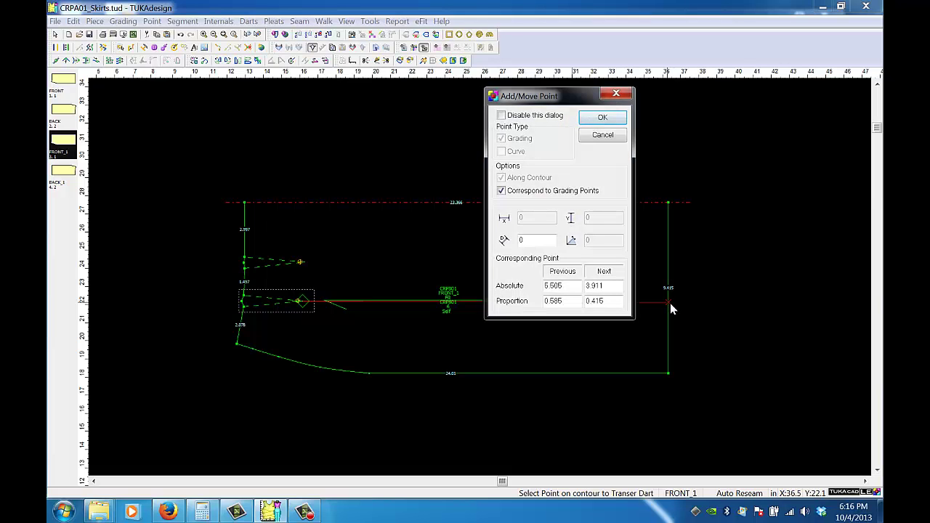
pyautogui.click(602, 117)
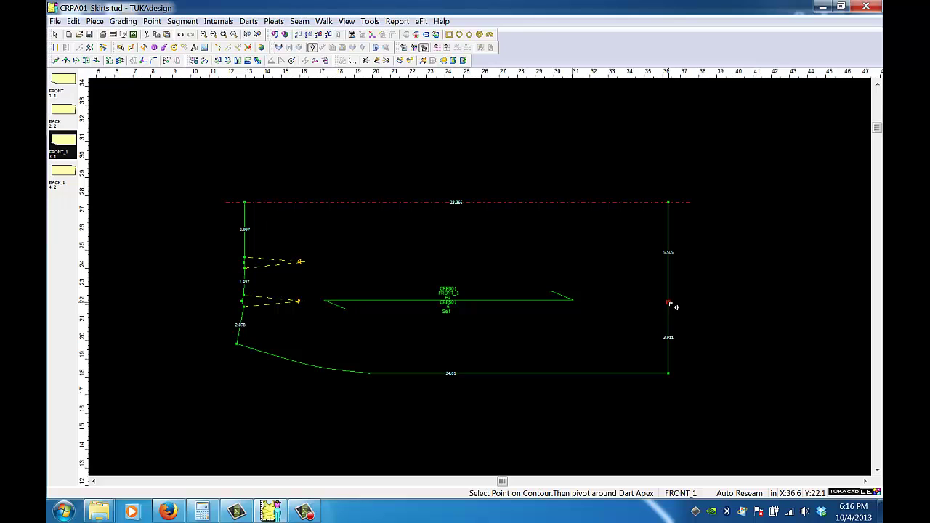
pyautogui.click(670, 303)
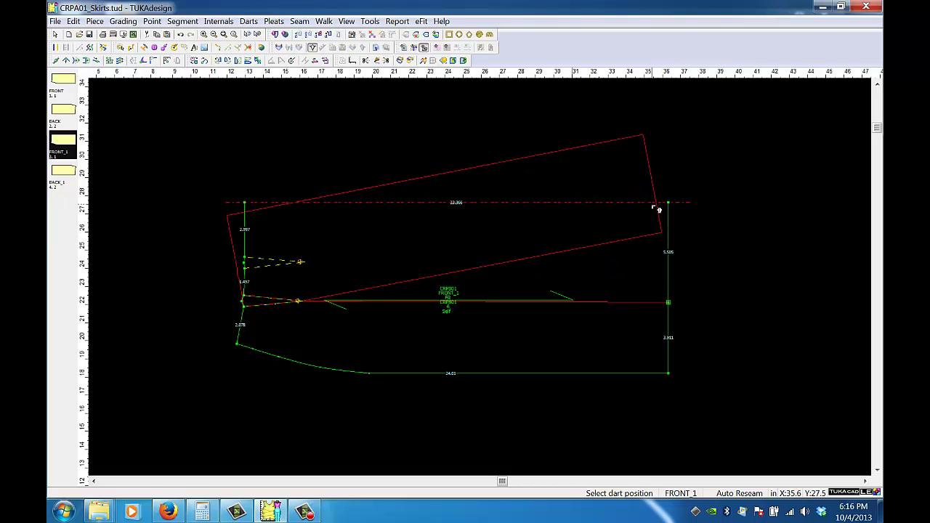
pyautogui.click(656, 210)
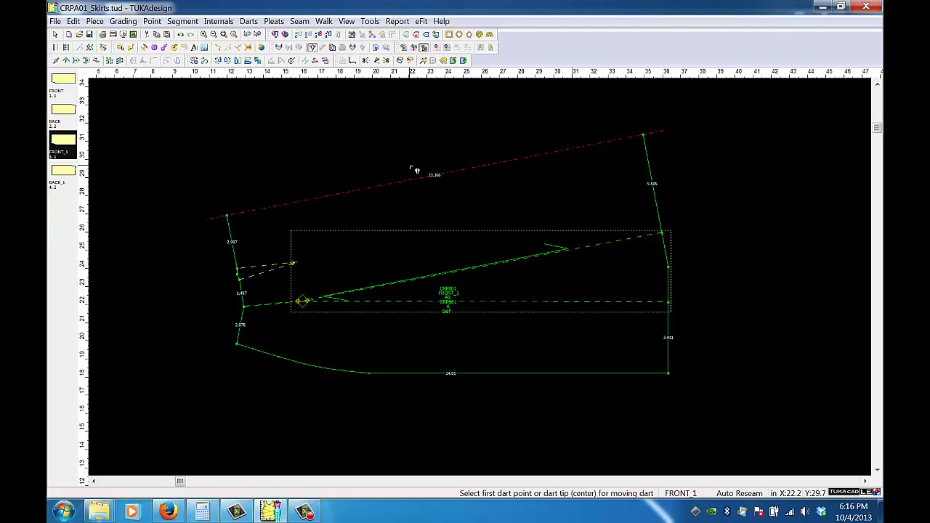
# Measure the rotated dart's opening at the hem of FRONT_1, between its two leg ends.
pyautogui.click(356, 64)
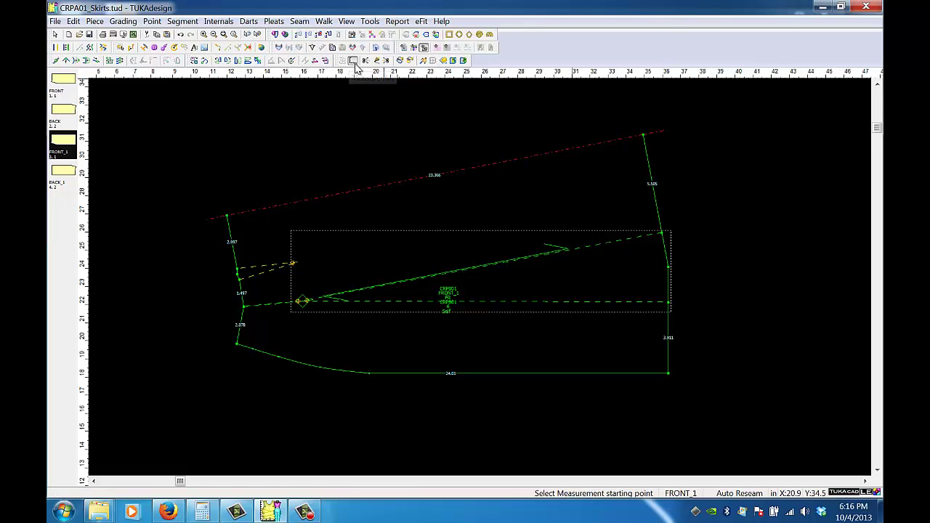
pyautogui.click(663, 235)
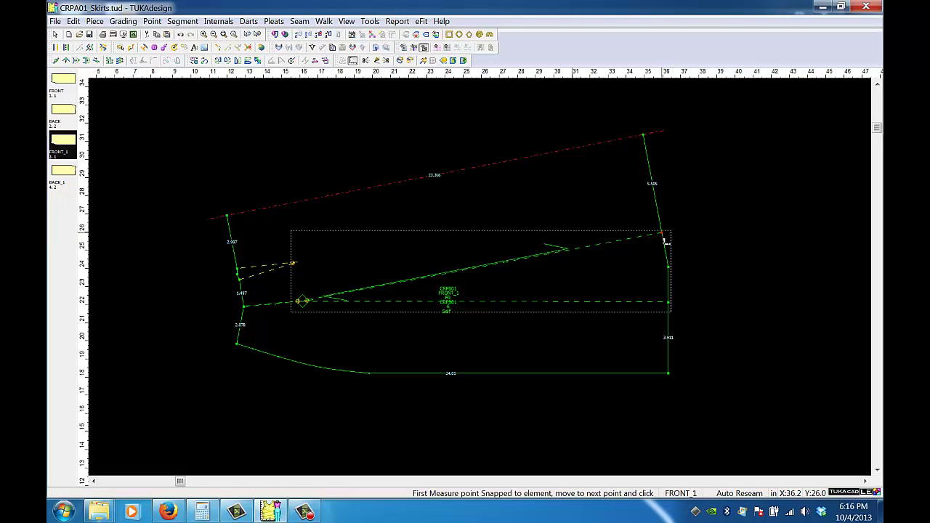
pyautogui.click(672, 307)
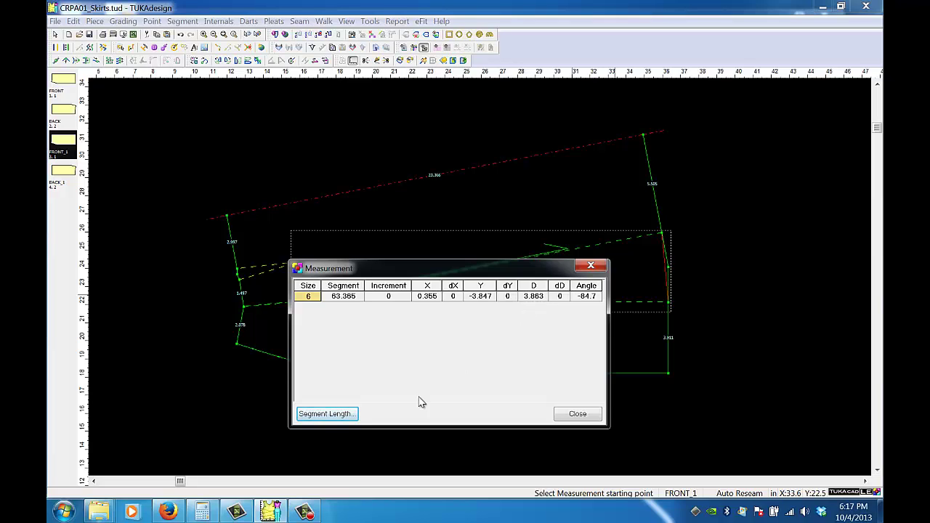
# Halve the hem opening by dividing 3.863 by 2 in Calculator, and close the measurement.
pyautogui.click(204, 512)
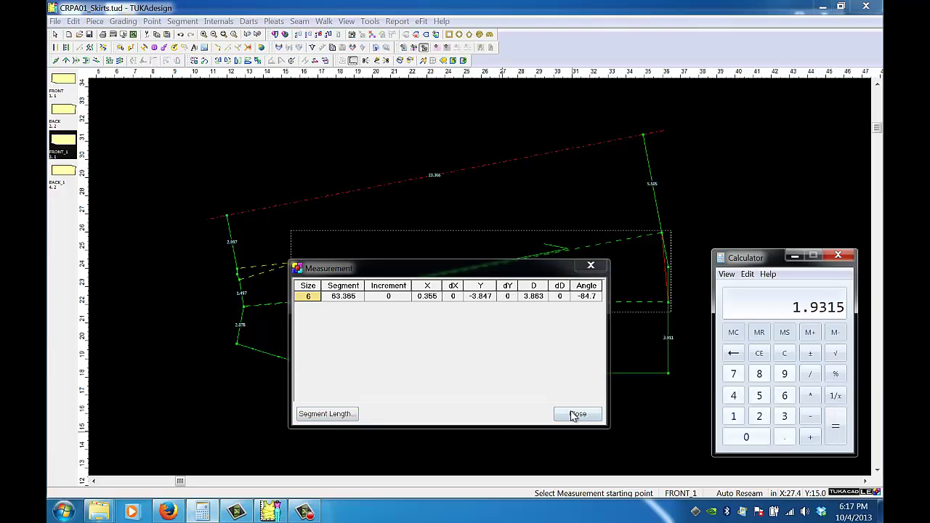
pyautogui.click(786, 355)
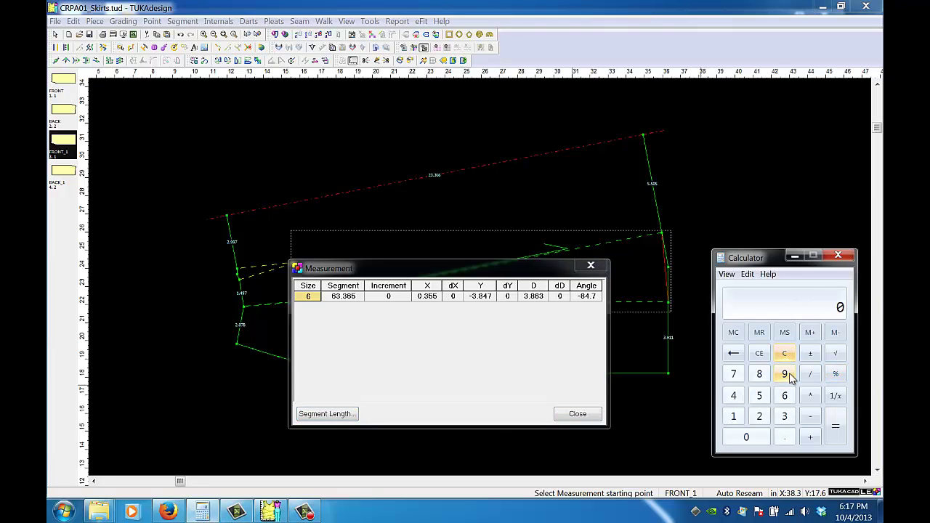
pyautogui.click(785, 414)
pyautogui.click(785, 436)
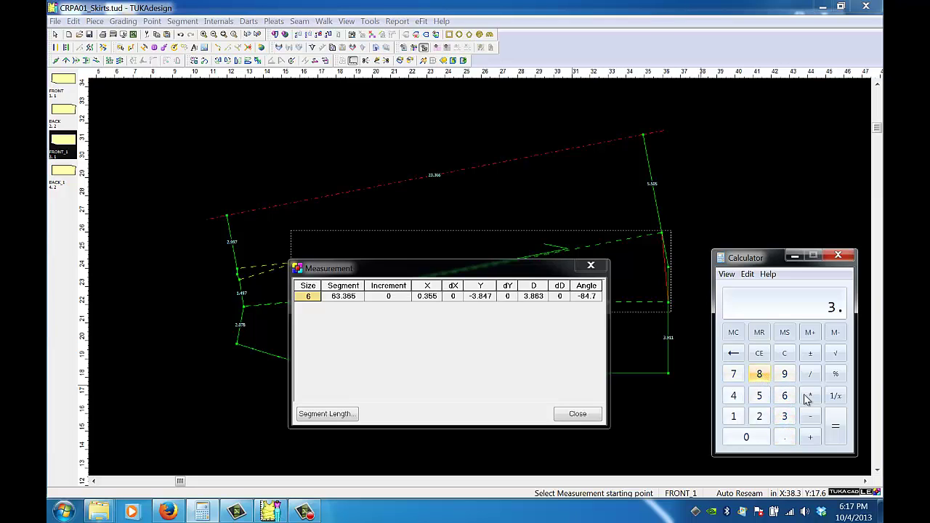
pyautogui.click(761, 374)
pyautogui.click(785, 395)
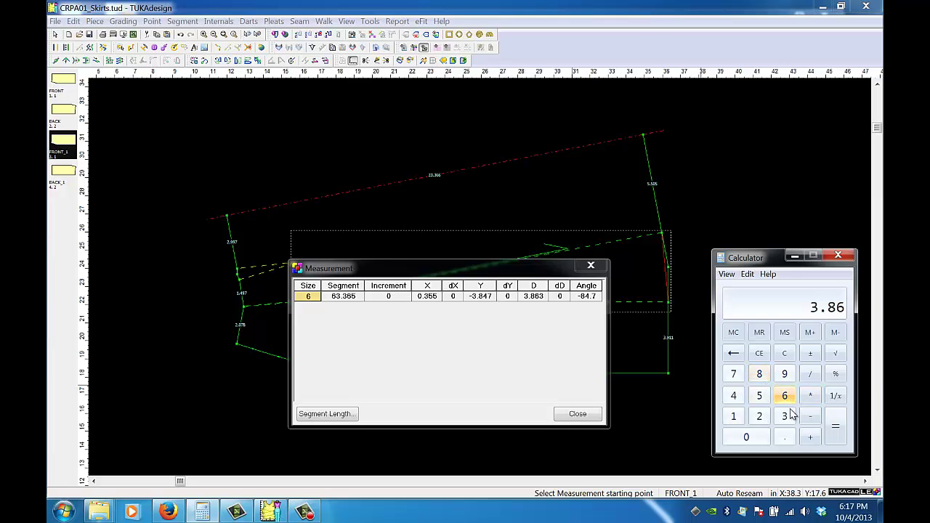
pyautogui.click(785, 415)
pyautogui.press('/')
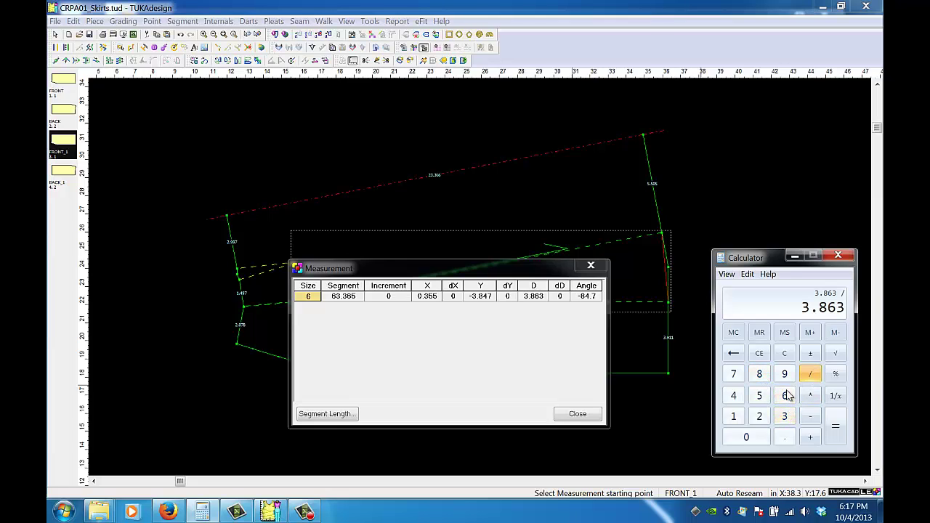
pyautogui.click(760, 418)
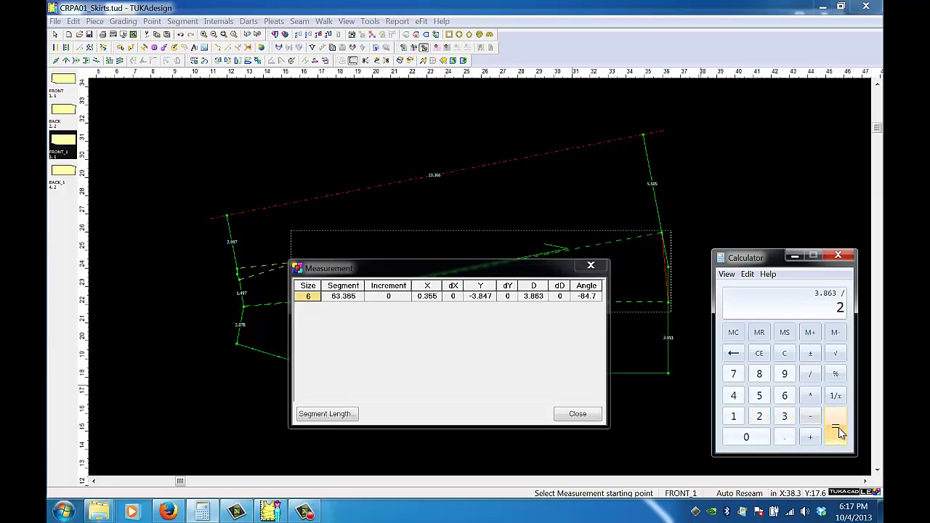
pyautogui.click(838, 432)
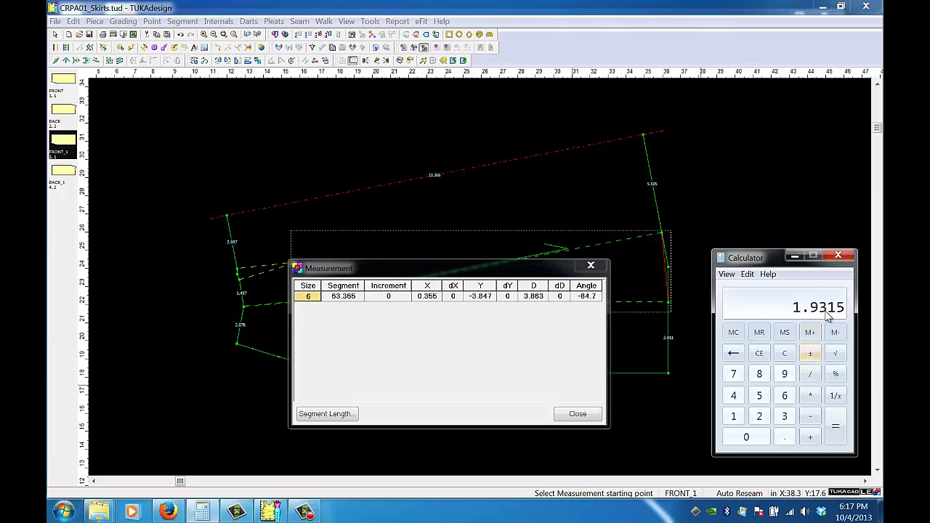
pyautogui.click(584, 411)
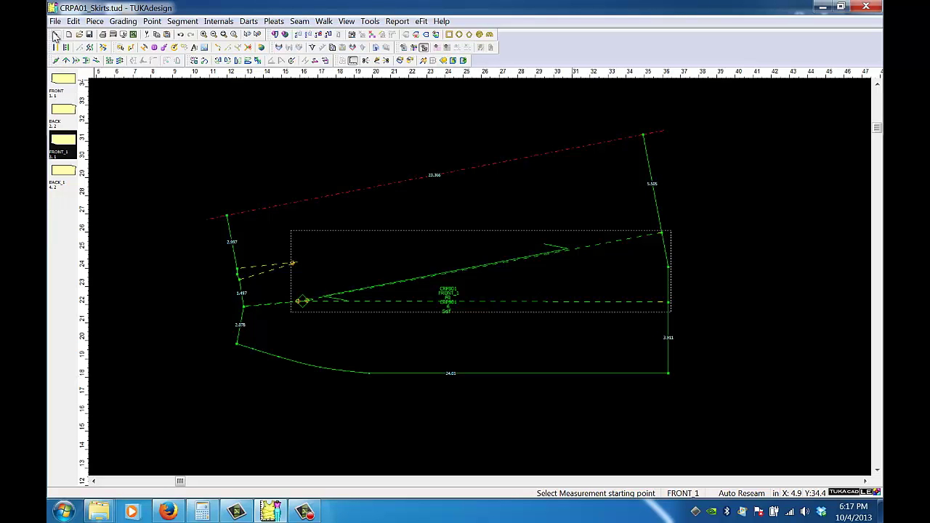
pyautogui.click(56, 34)
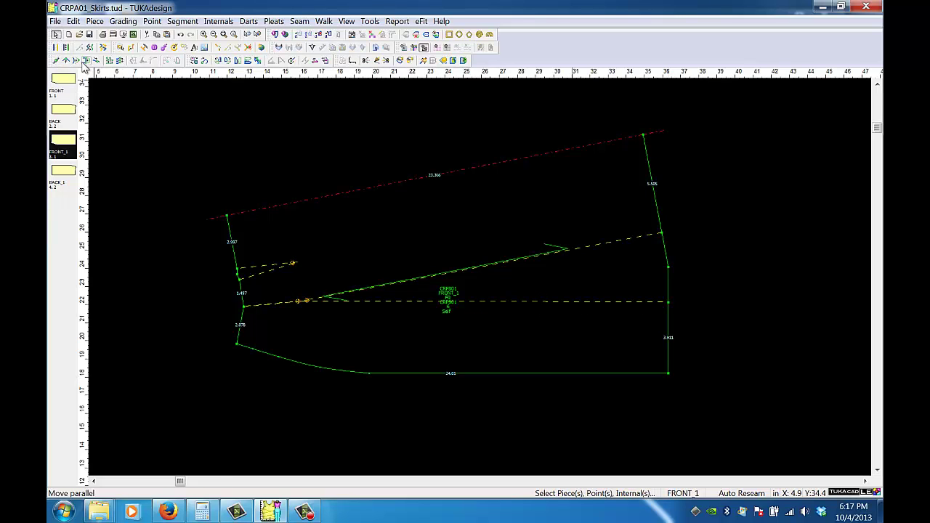
# Move FRONT_1's side seam proportionally outward, with the hem corner as the maximum point, by a distance of 1.93 at an angle of -91.
pyautogui.click(76, 61)
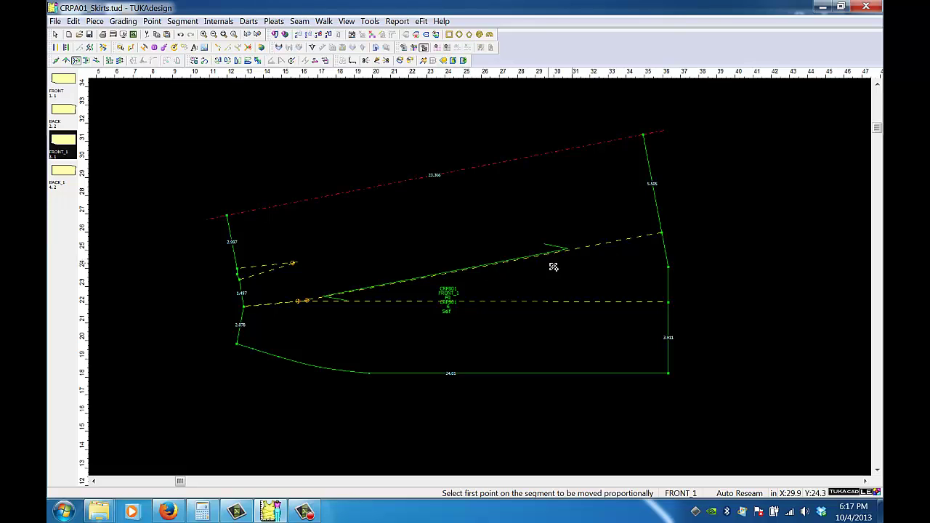
pyautogui.click(668, 373)
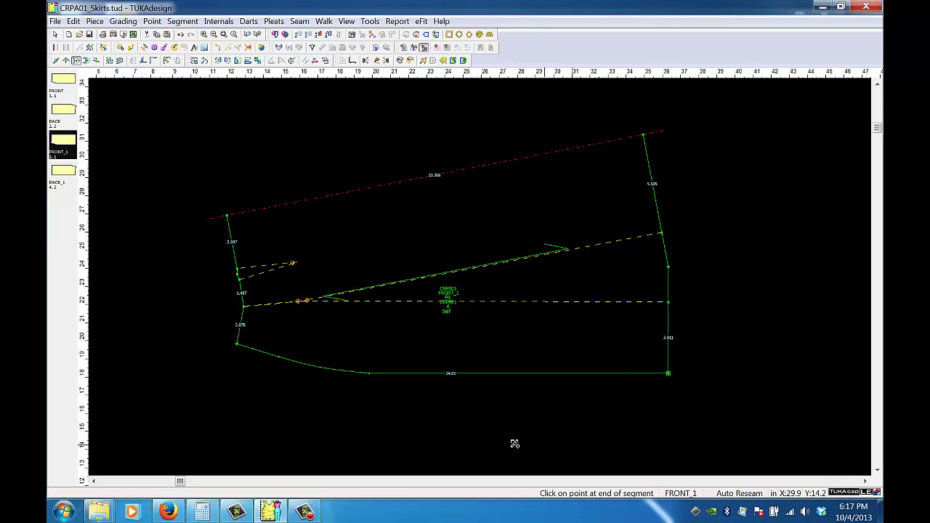
pyautogui.click(323, 372)
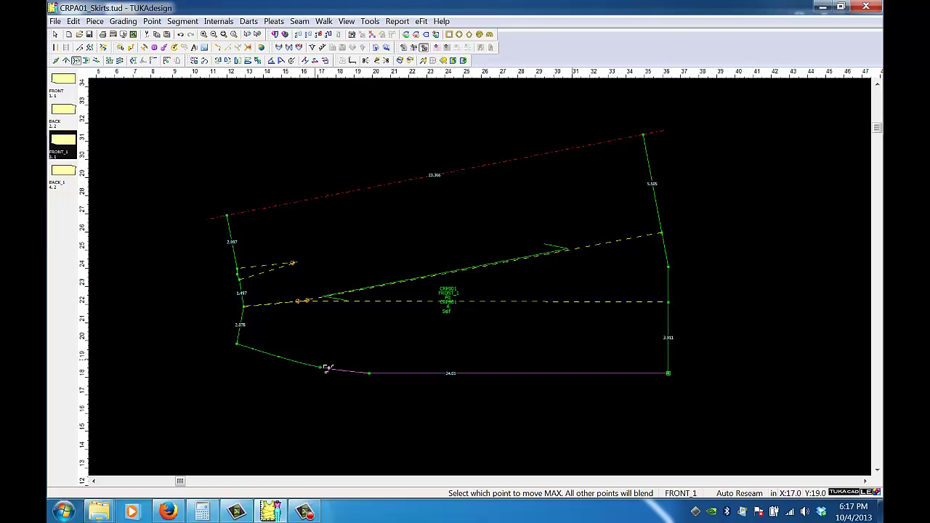
pyautogui.click(670, 374)
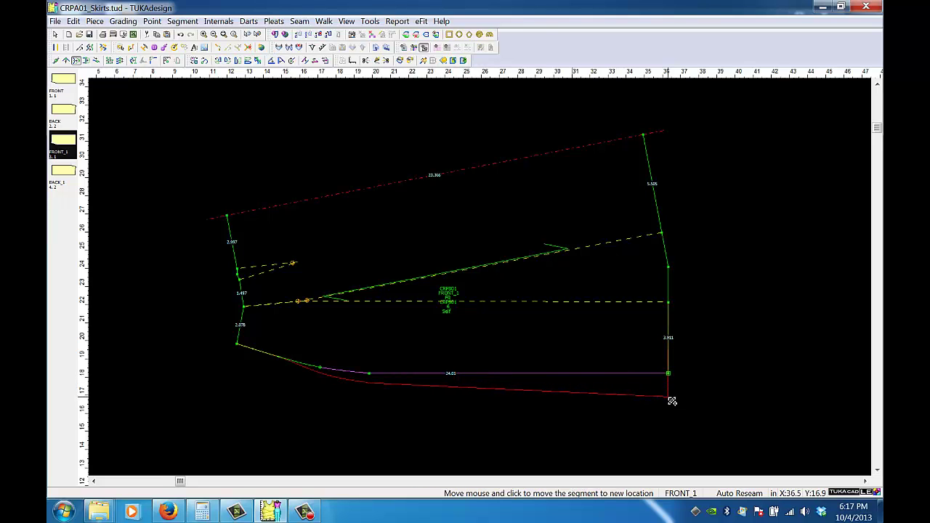
pyautogui.click(667, 399)
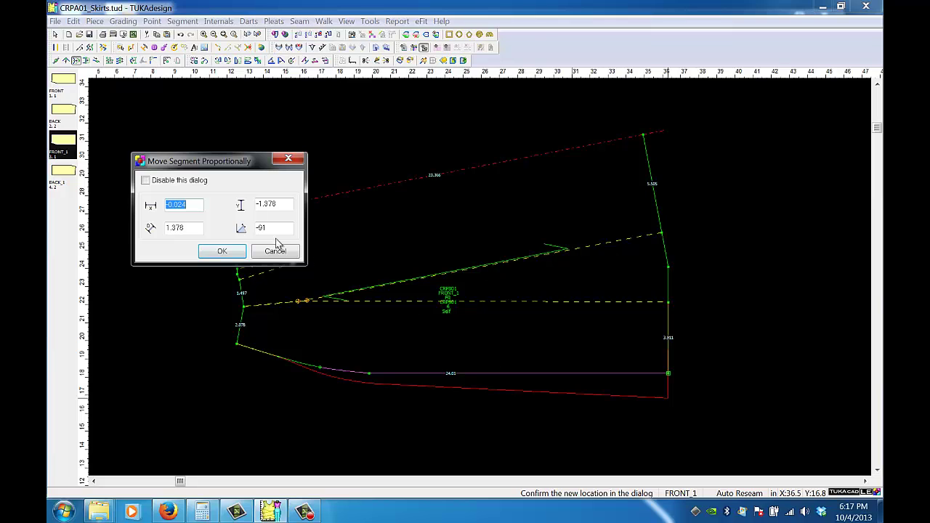
pyautogui.moveTo(201, 228); pyautogui.dragTo(159, 232)
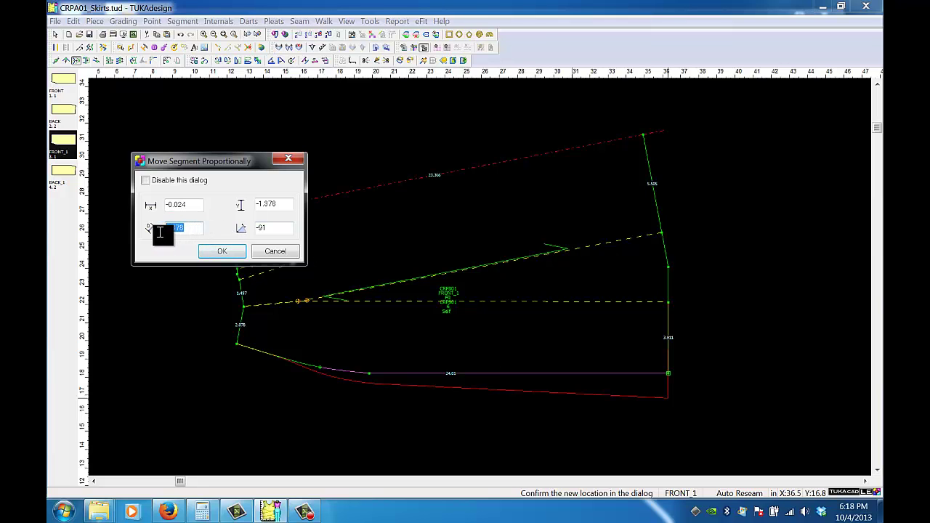
pyautogui.write('1')
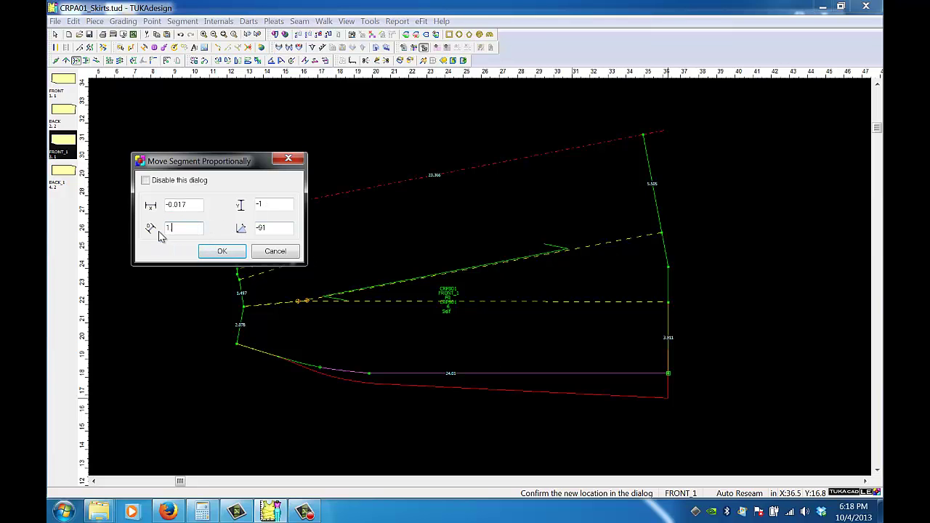
pyautogui.write('.93')
pyautogui.click(202, 512)
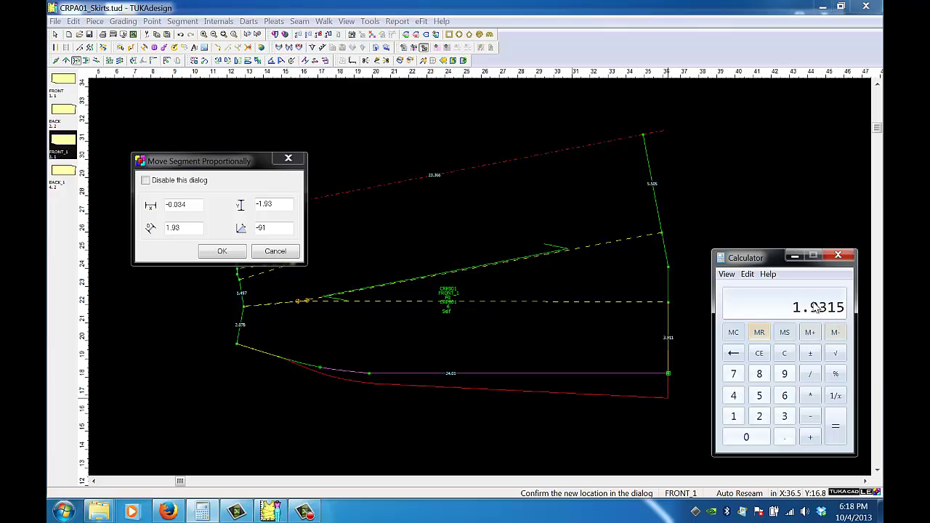
pyautogui.click(220, 253)
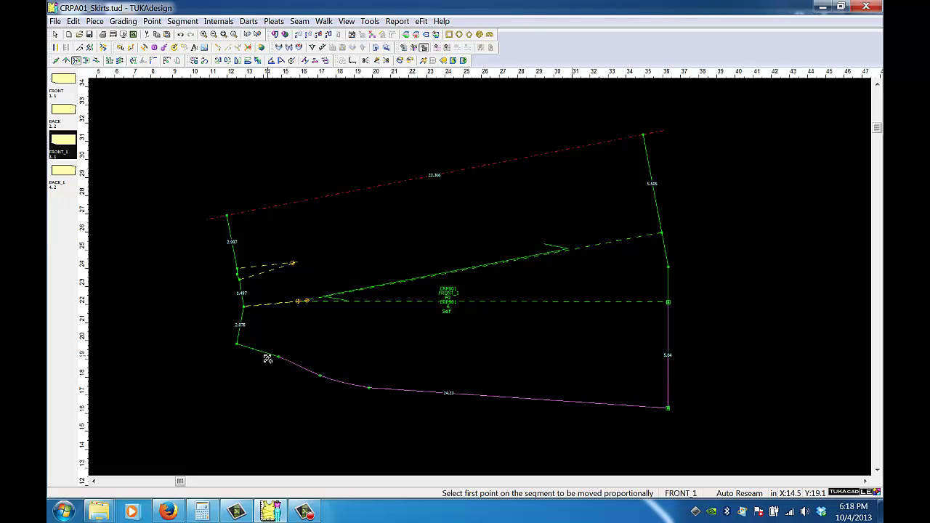
# Move the middle hip-curve point on FRONT_1's side seam inward by about 0.23 to smooth the curve.
pyautogui.click(65, 62)
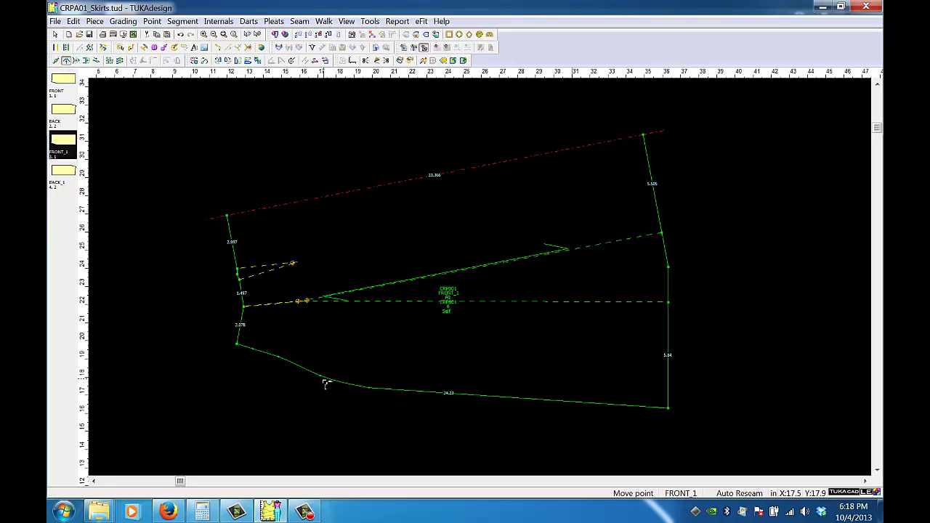
pyautogui.moveTo(324, 380); pyautogui.dragTo(318, 371)
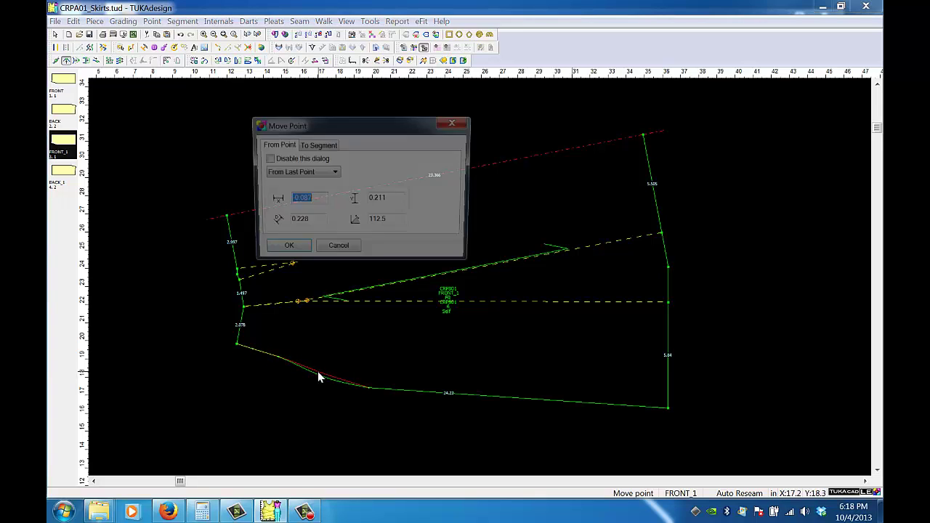
pyautogui.click(302, 256)
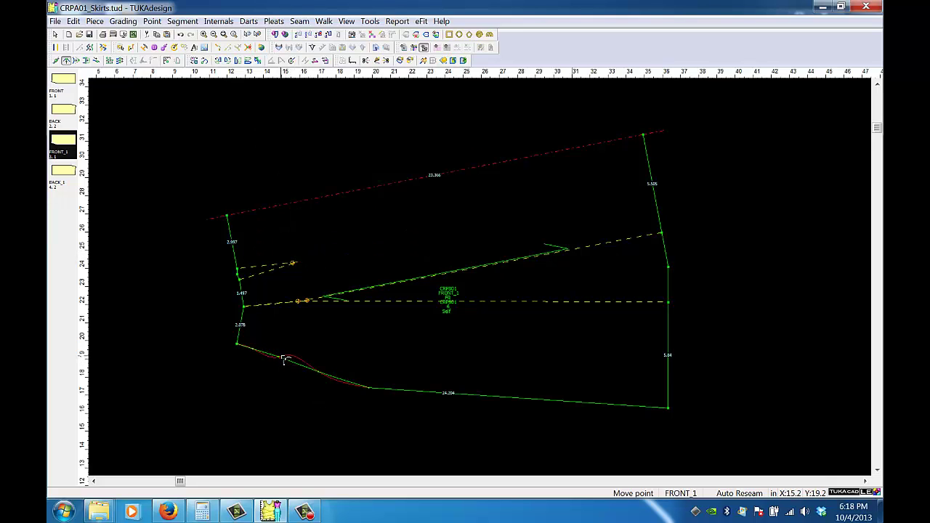
pyautogui.moveTo(283, 361); pyautogui.dragTo(279, 357)
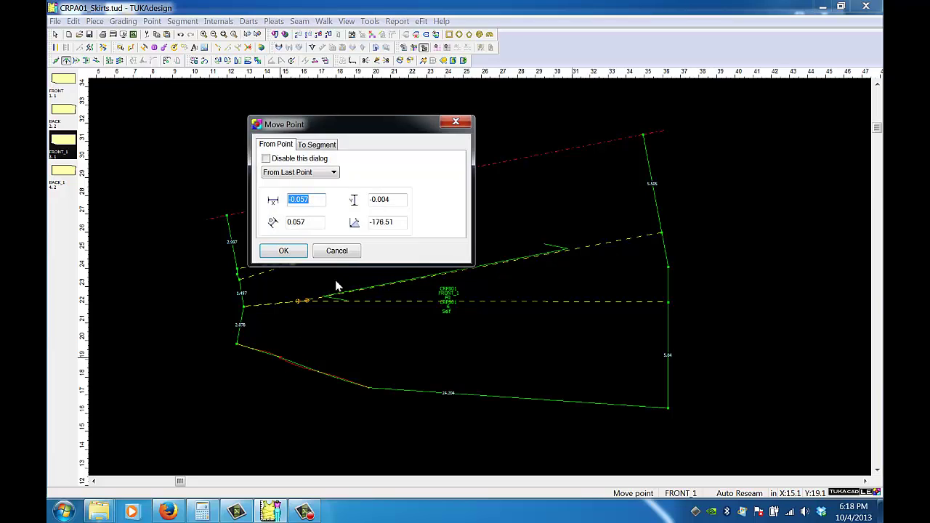
pyautogui.click(338, 252)
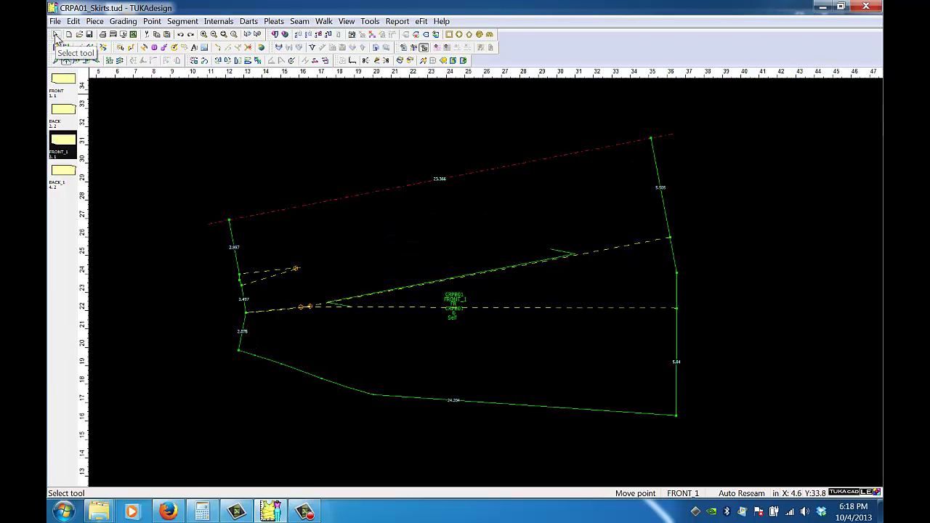
# Delete the hip-curve point between the waist and the middle of FRONT_1's side seam.
pyautogui.click(56, 34)
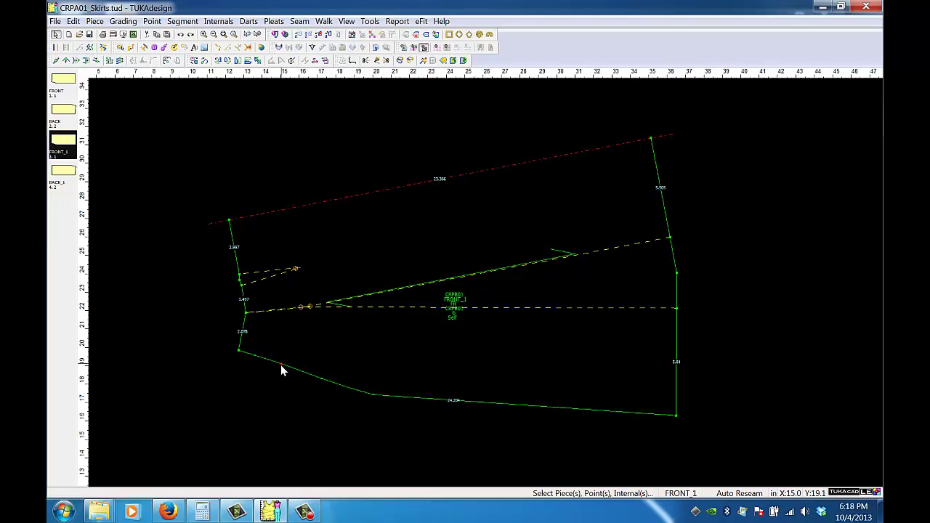
pyautogui.hscroll(-3, 282, 368)
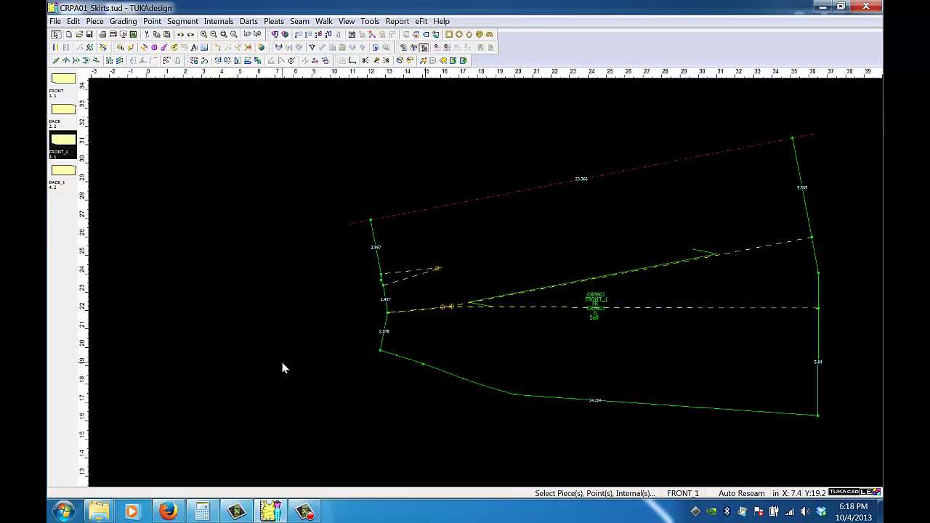
pyautogui.rightClick(424, 364)
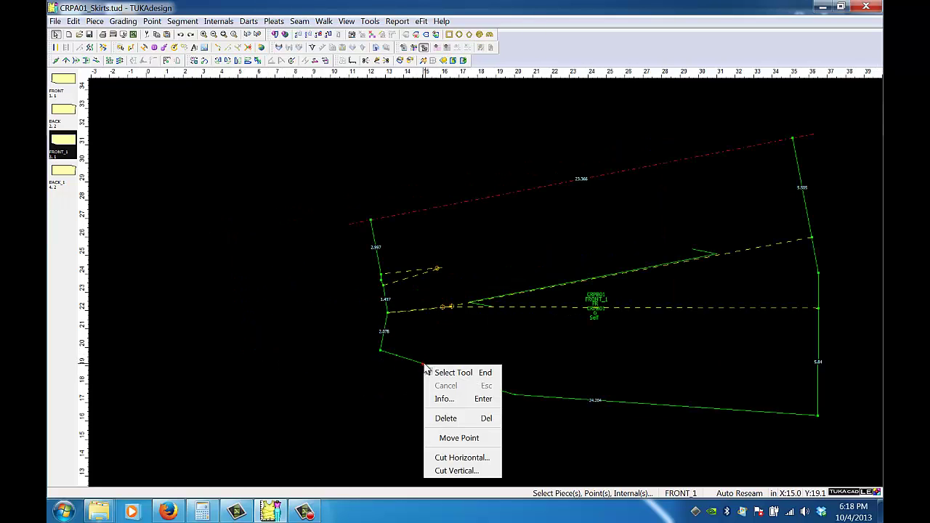
pyautogui.click(446, 418)
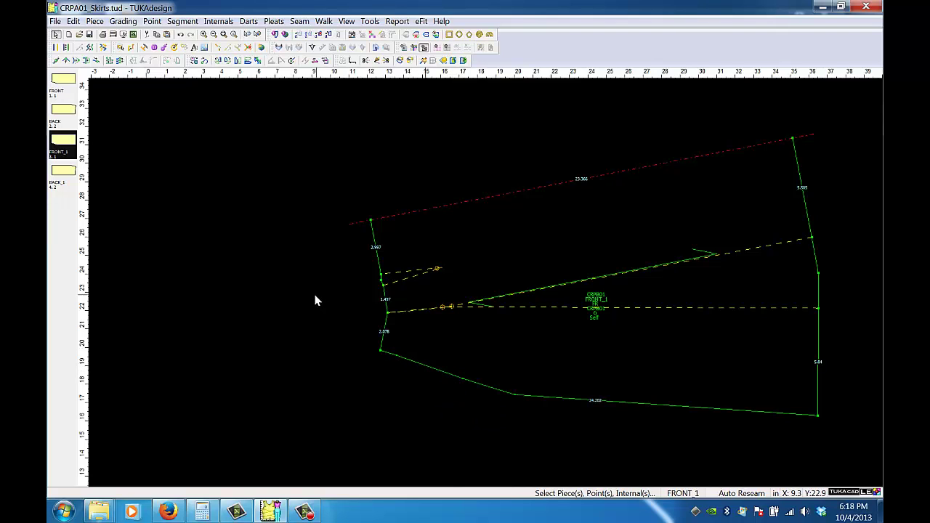
# Move the two remaining hip-curve points on FRONT_1's side seam slightly outward to smooth the curve.
pyautogui.click(66, 60)
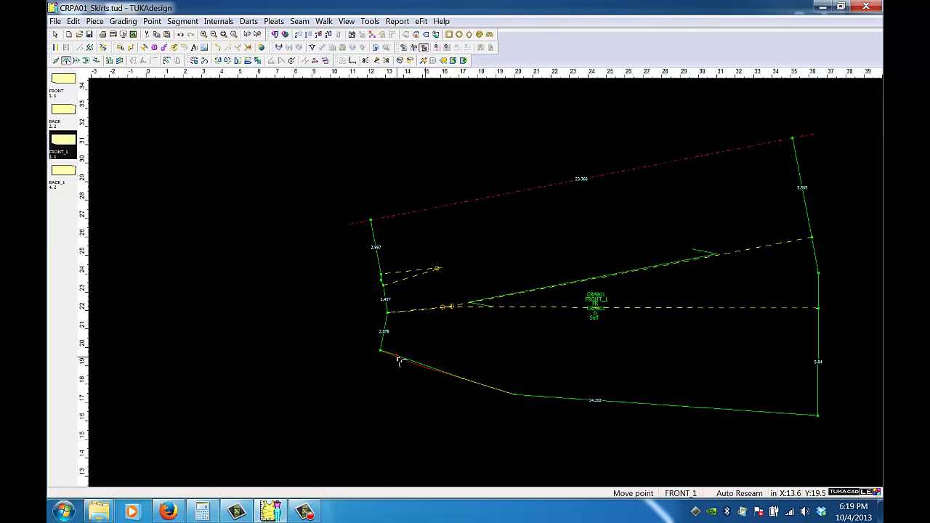
pyautogui.click(399, 362)
pyautogui.click(302, 252)
pyautogui.click(466, 386)
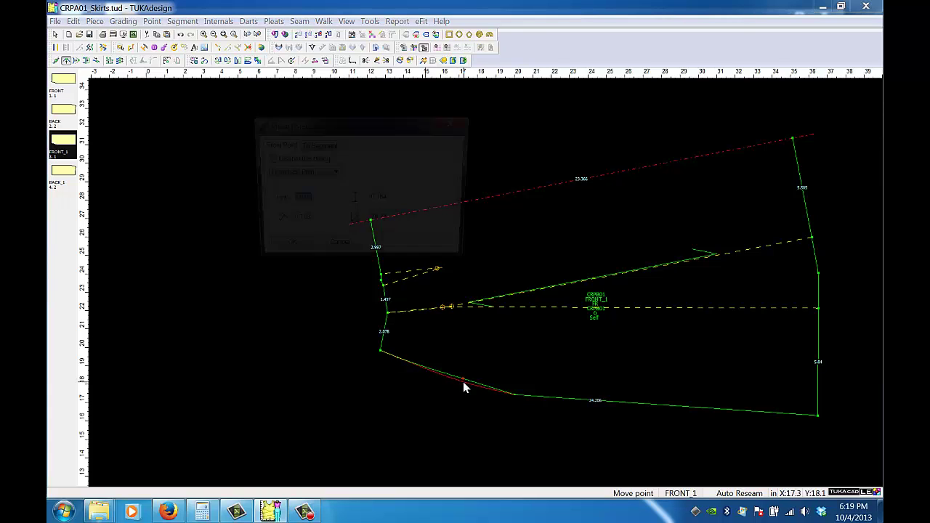
pyautogui.click(284, 252)
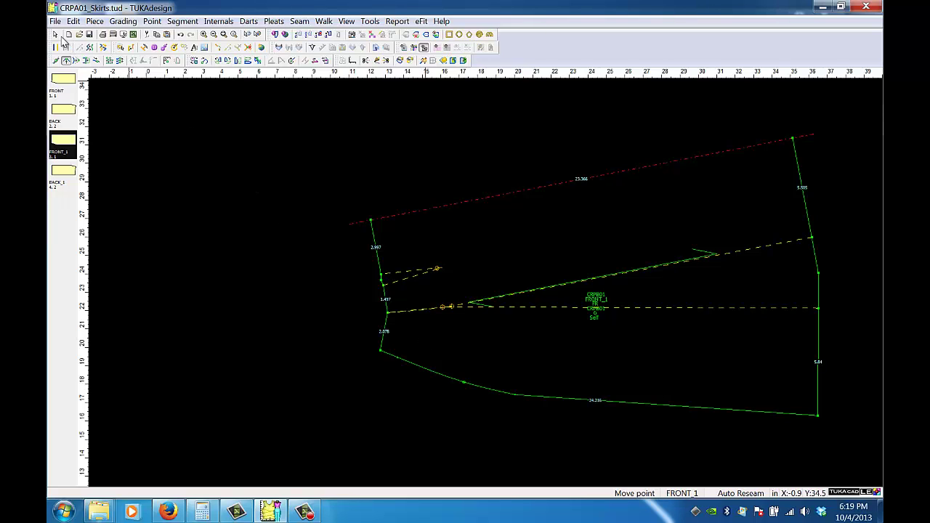
pyautogui.click(57, 36)
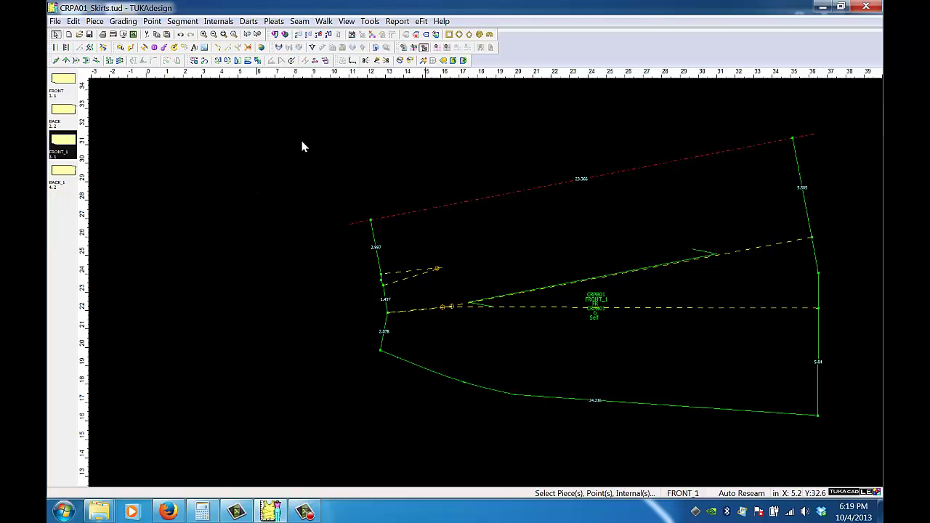
# Delete the large rotated dart that opens into FRONT_1's hem.
pyautogui.click(452, 306)
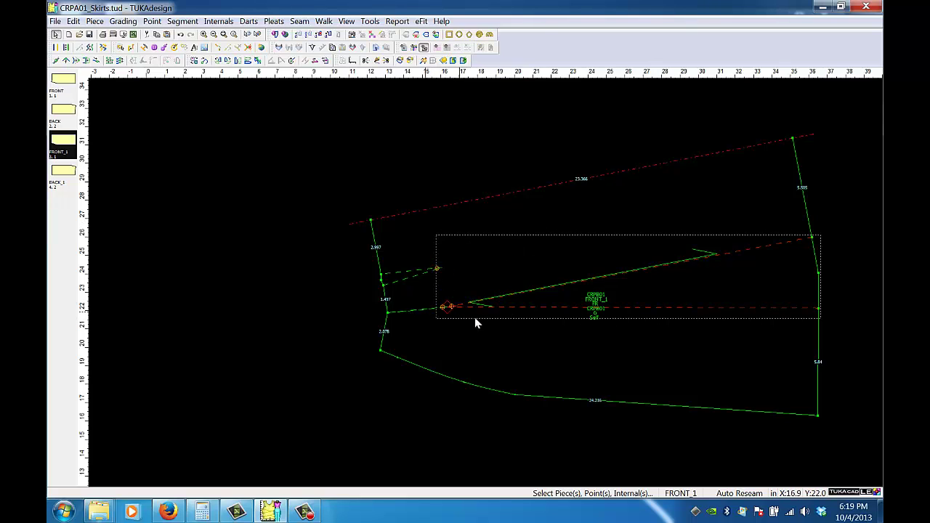
pyautogui.click(522, 328)
pyautogui.click(451, 308)
pyautogui.rightClick(451, 308)
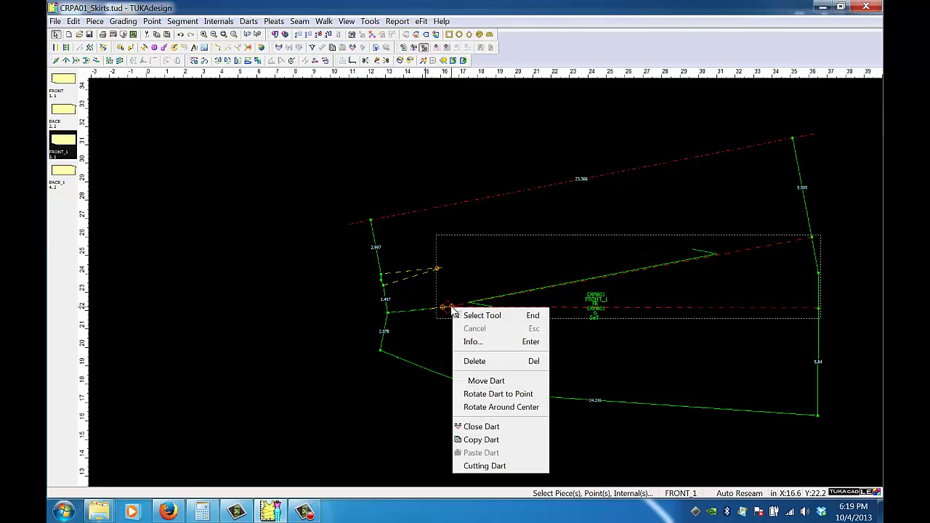
pyautogui.click(473, 362)
# Try to delete the closed dart left at FRONT_1's waistline.
pyautogui.click(445, 309)
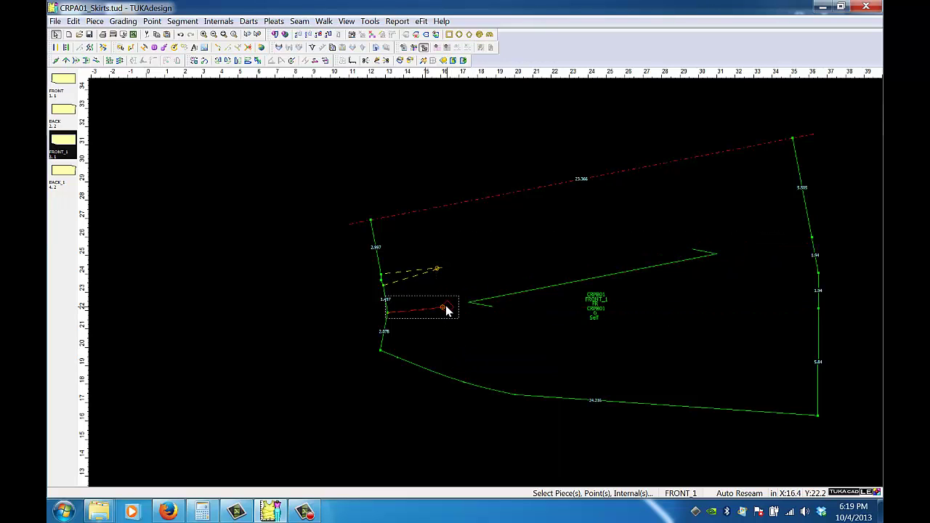
pyautogui.rightClick(451, 311)
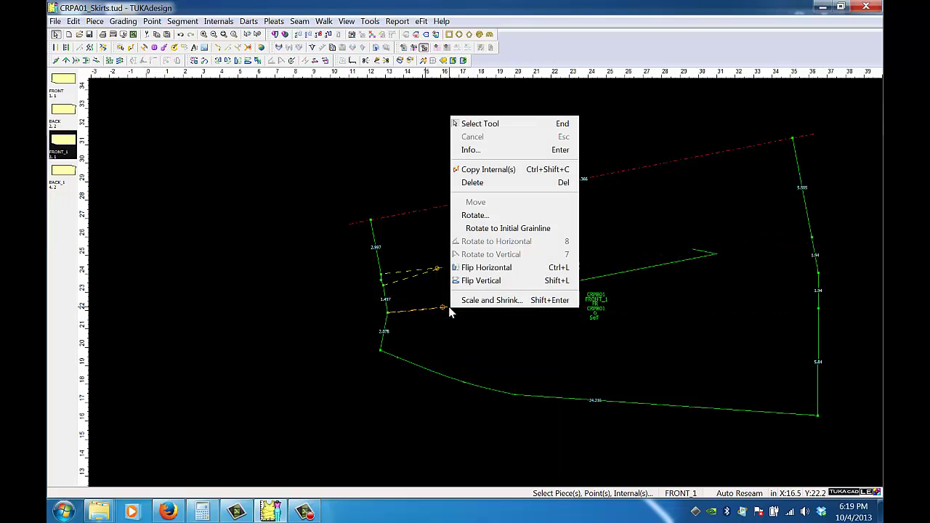
pyautogui.click(471, 186)
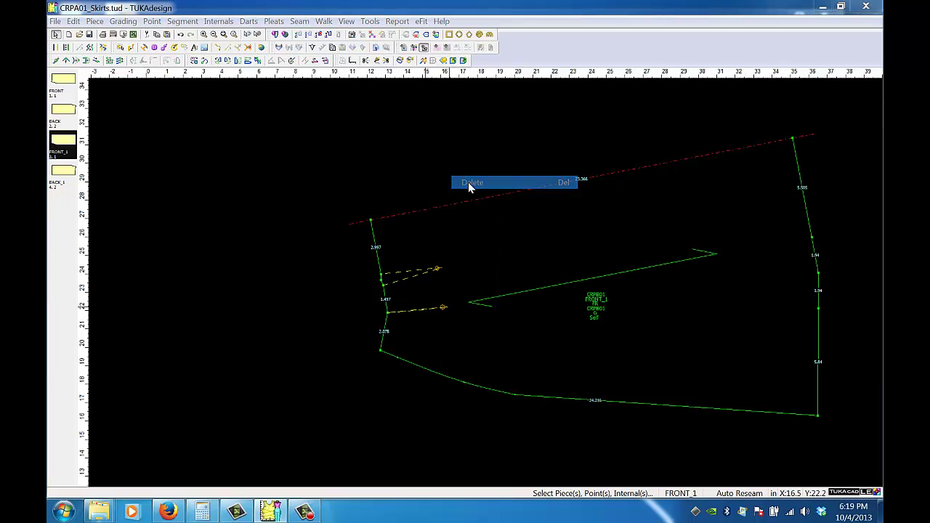
pyautogui.click(476, 291)
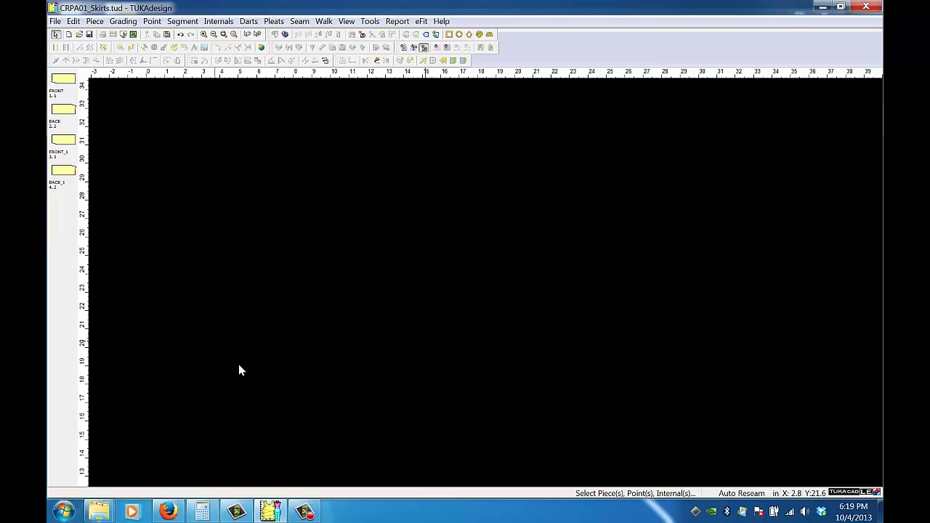
pyautogui.click(305, 513)
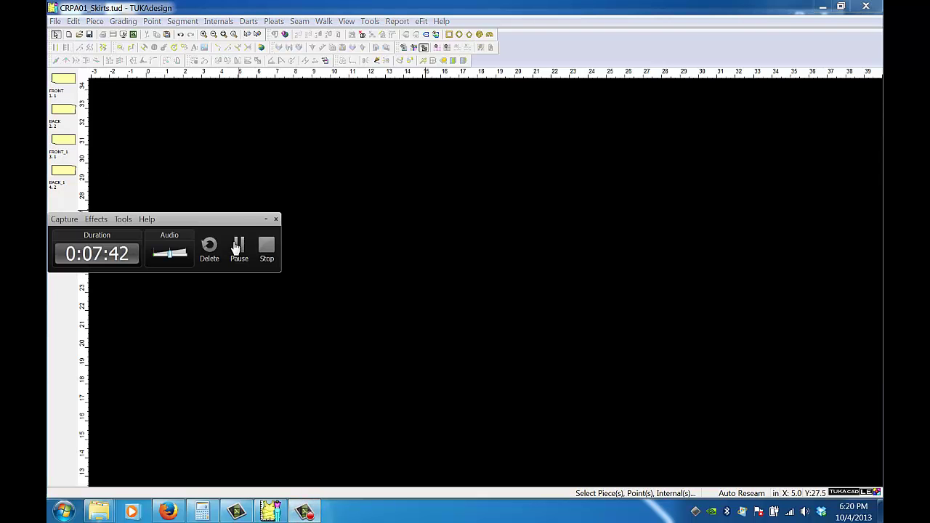
pyautogui.click(238, 247)
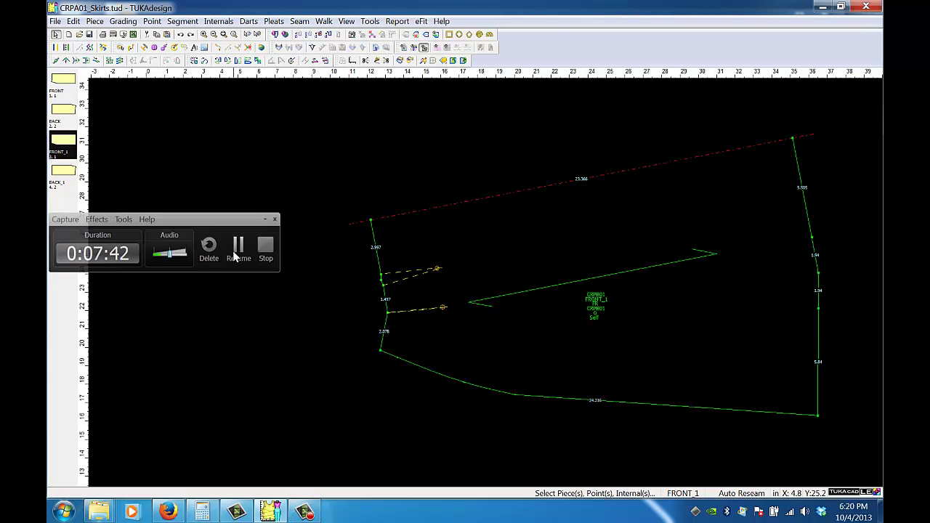
pyautogui.click(234, 254)
# Delete the leftover closed dart at FRONT_1's waistline, keeping the open dart nearer the centre front.
pyautogui.click(445, 309)
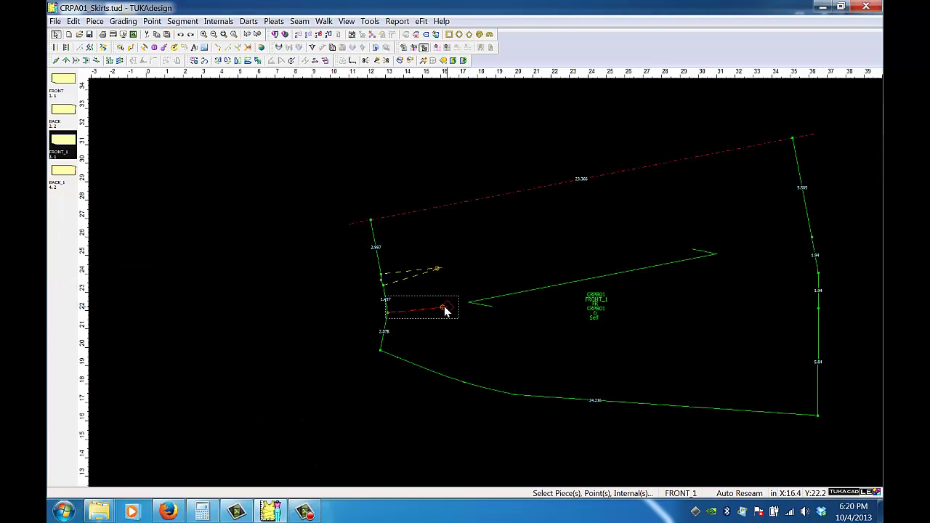
pyautogui.rightClick(445, 309)
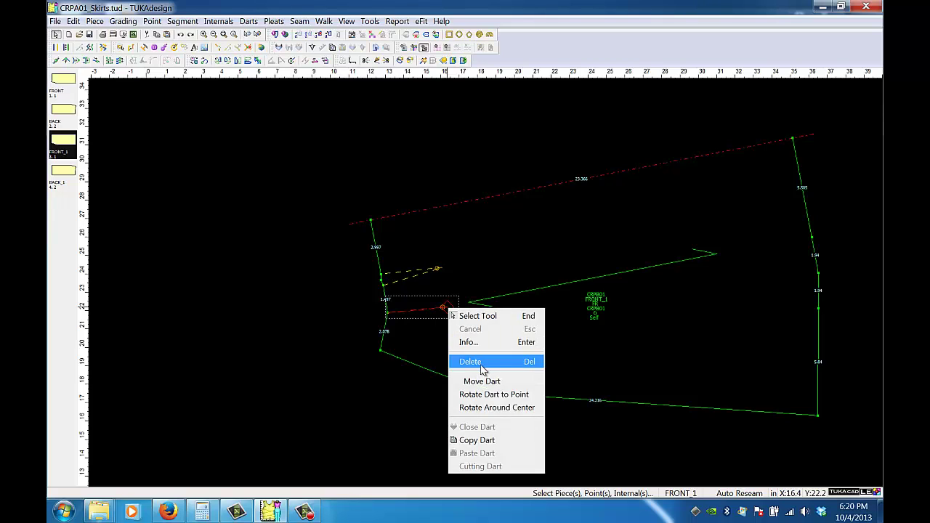
pyautogui.click(479, 363)
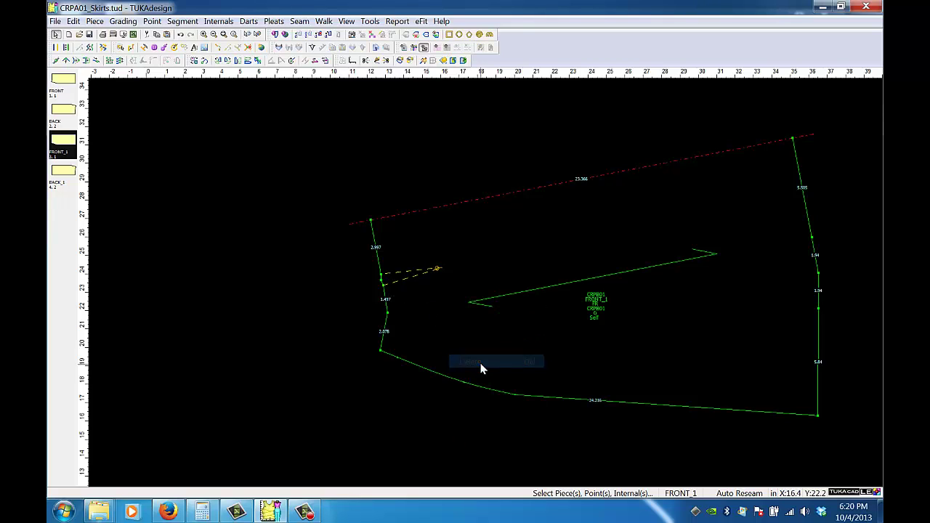
# Change the waistline point of the deleted dart from a grading point to a curve point.
pyautogui.doubleClick(387, 313)
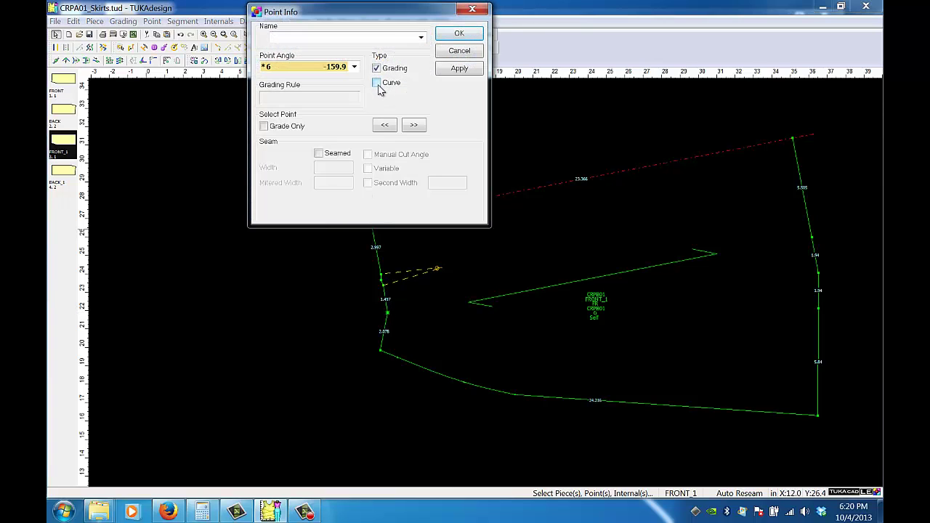
pyautogui.click(376, 82)
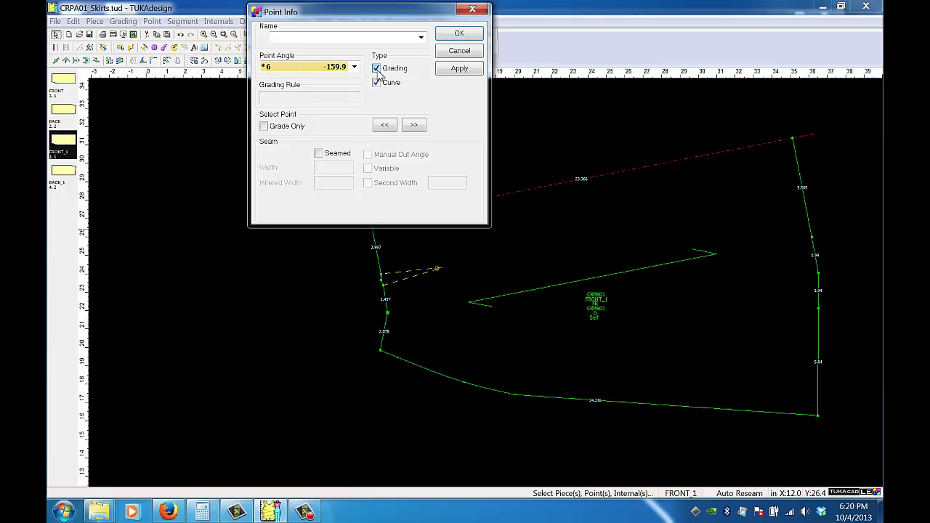
pyautogui.click(459, 34)
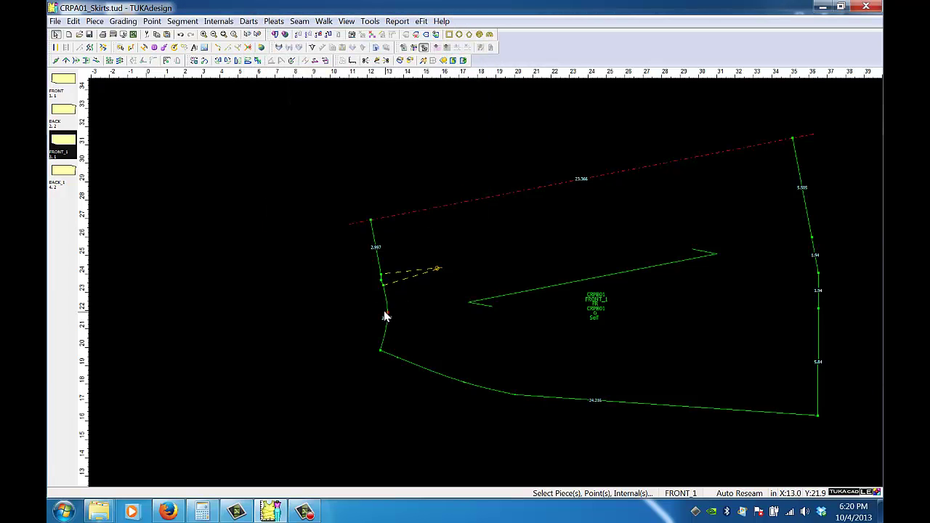
# Move the waistline curve point outward by about 0.15 to smooth the waist between the remaining dart and the side seam.
pyautogui.click(67, 61)
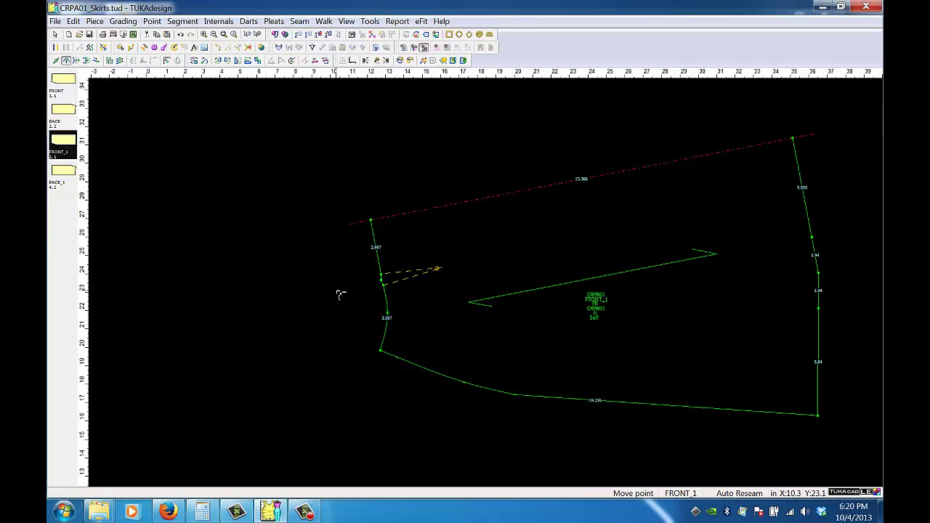
pyautogui.click(388, 316)
pyautogui.click(387, 317)
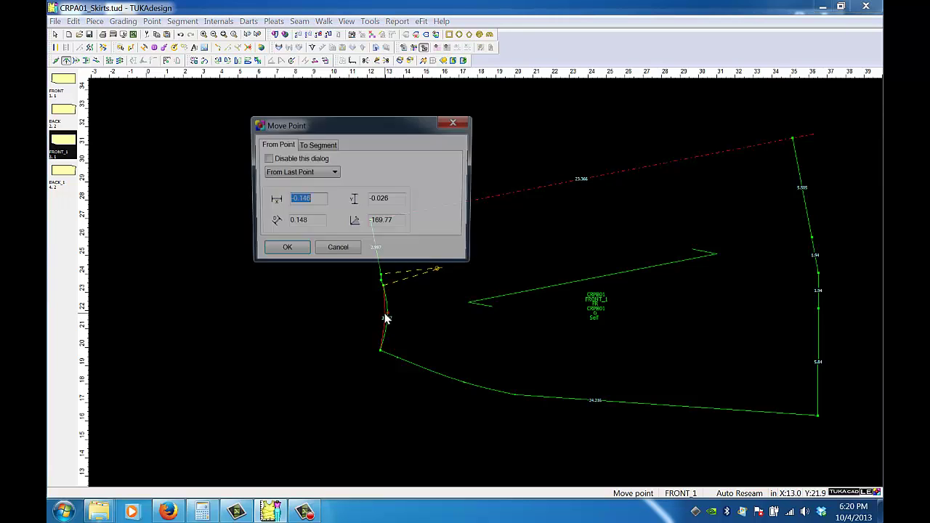
pyautogui.click(301, 251)
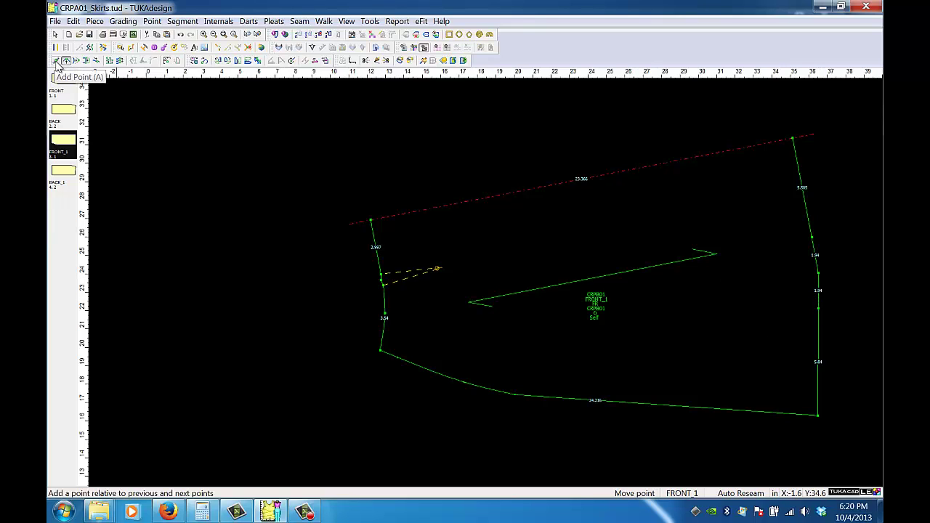
pyautogui.click(55, 34)
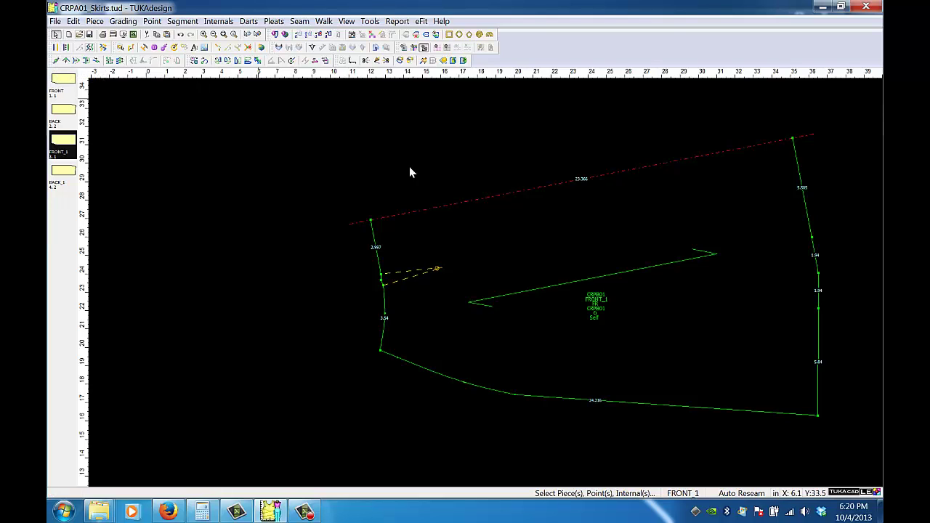
# Delete the hem point midway between the deleted dart's two leg ends, and save the file.
pyautogui.click(819, 273)
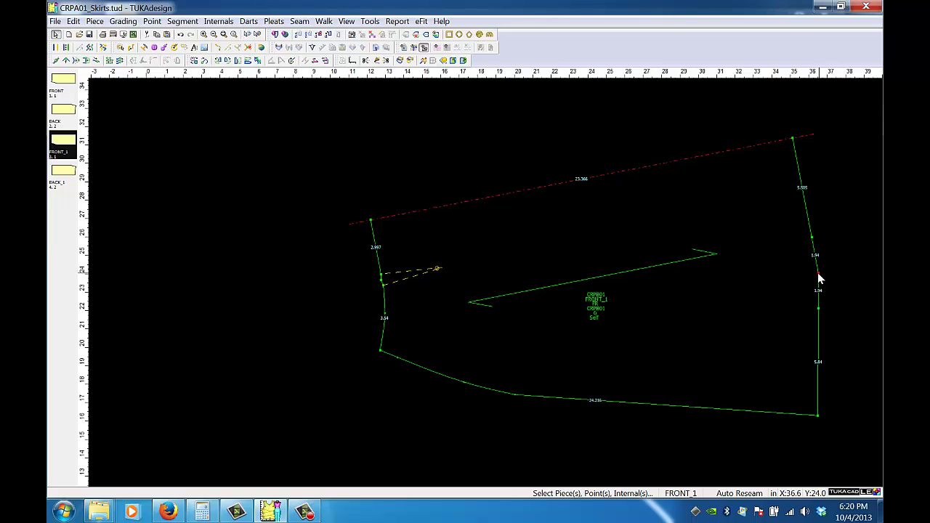
pyautogui.rightClick(816, 273)
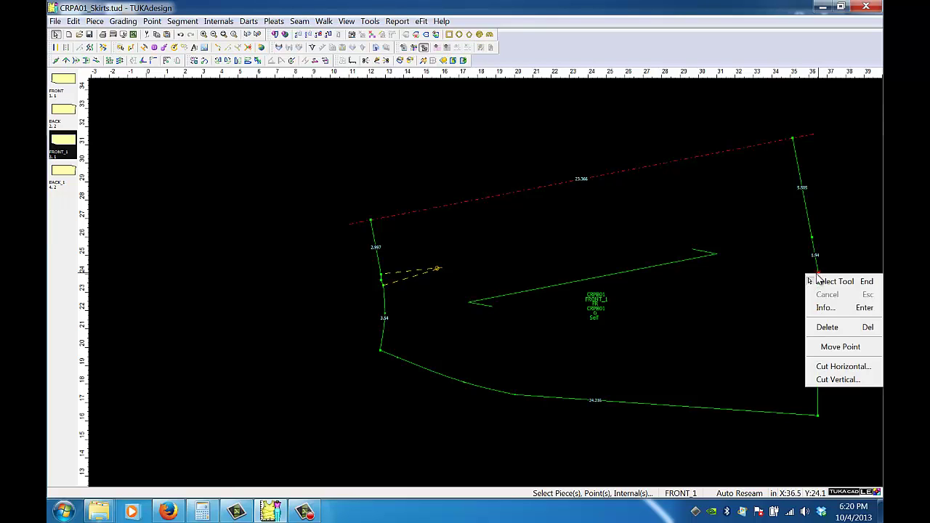
pyautogui.click(828, 328)
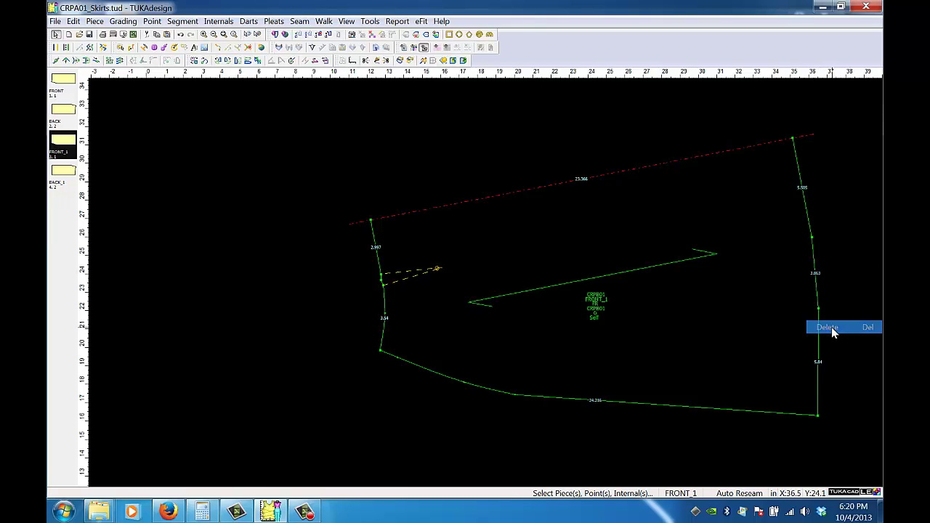
pyautogui.hotkey('ctrl', 's')
# Change the hem point nearer the centre front from a grading point to a curve point.
pyautogui.doubleClick(811, 239)
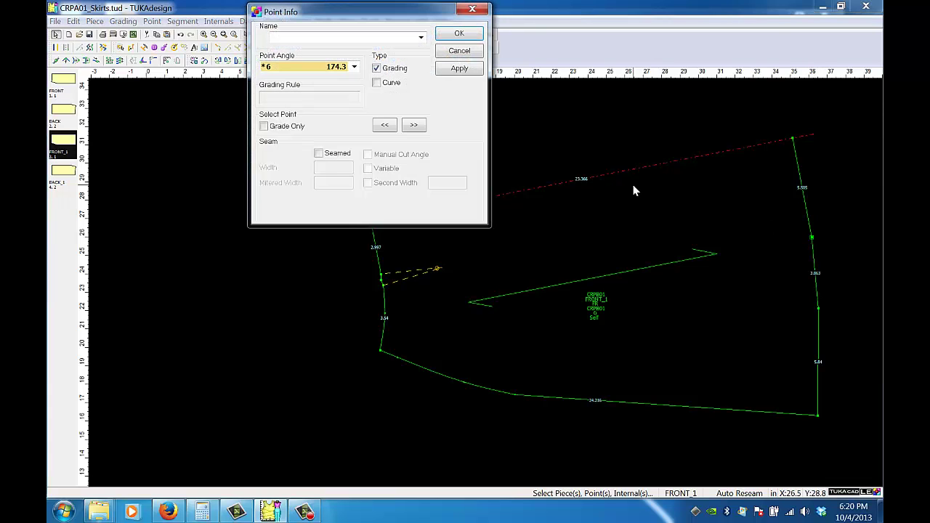
pyautogui.click(376, 82)
pyautogui.click(376, 67)
pyautogui.click(458, 34)
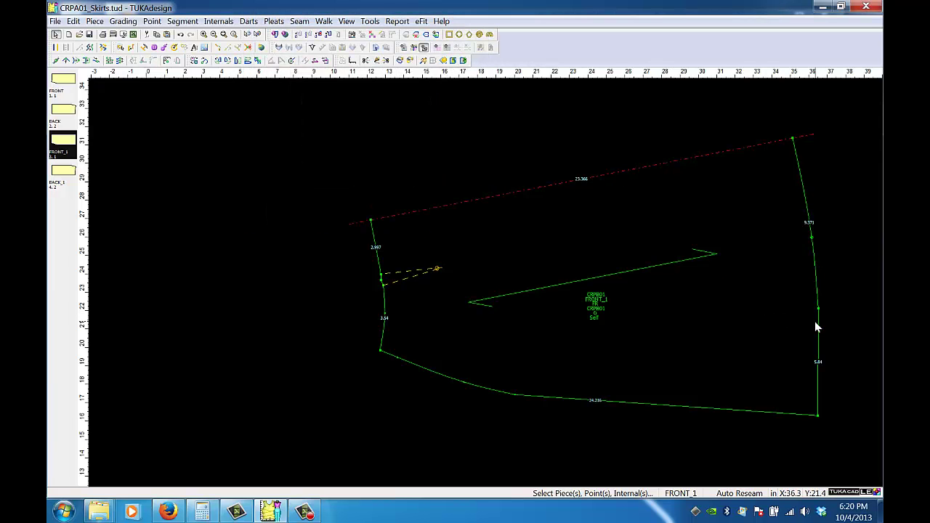
# Change the hem point nearer the side seam from a grading point to a curve point.
pyautogui.click(819, 309)
pyautogui.click(819, 309)
pyautogui.click(819, 308)
pyautogui.doubleClick(819, 312)
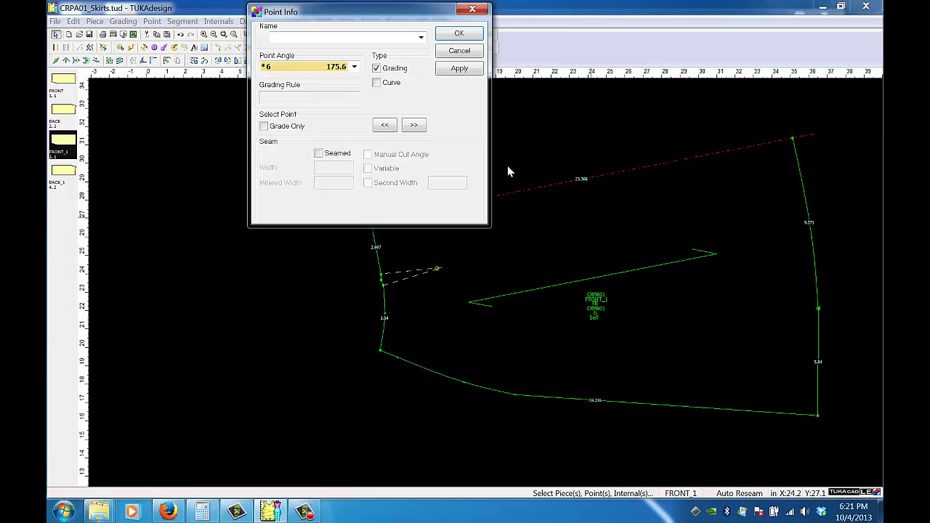
pyautogui.click(377, 83)
pyautogui.click(378, 68)
pyautogui.click(457, 36)
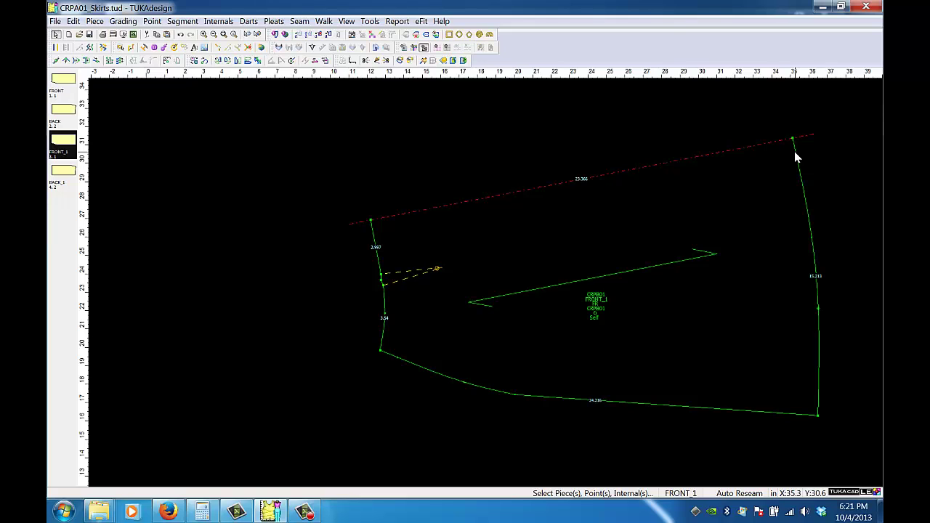
# Open the mirrored half of FRONT_1 across the centre-front line to display the full front.
pyautogui.click(437, 36)
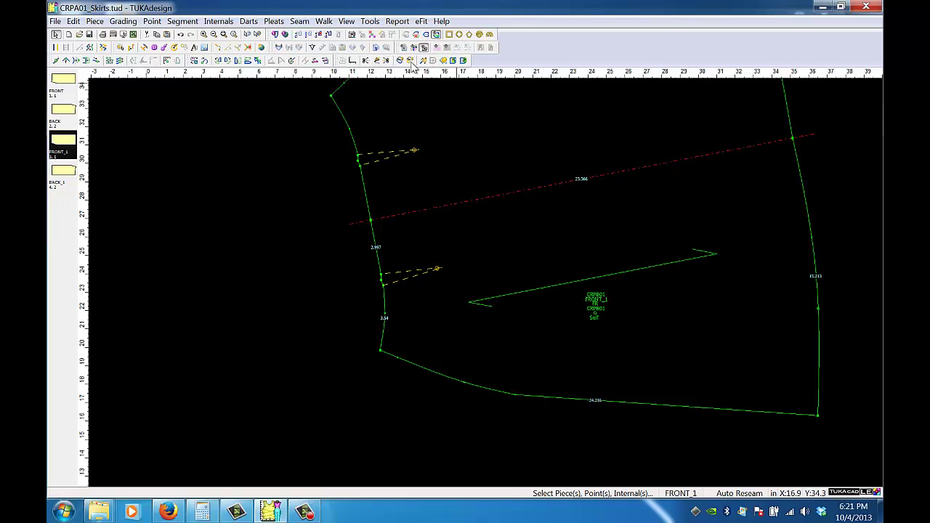
pyautogui.click(224, 34)
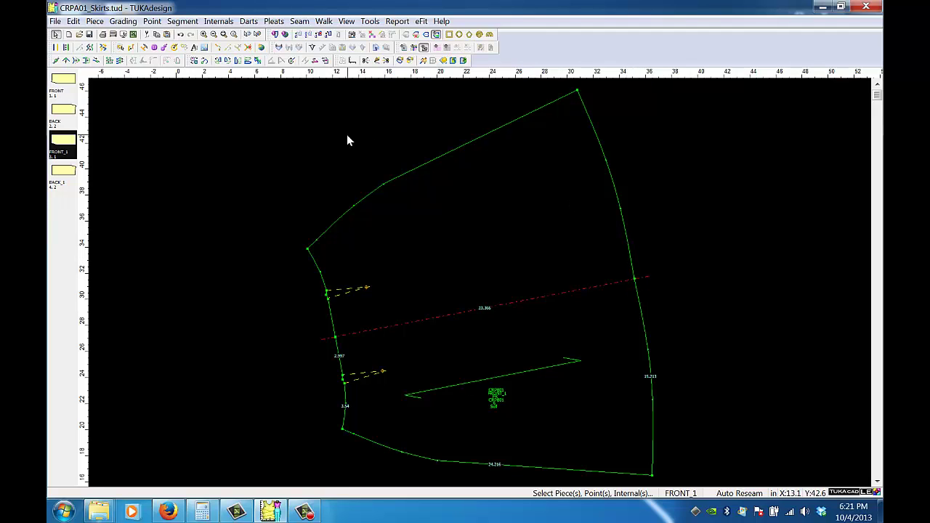
# Move the centre-front hem point outward twice, first by X 0.142 and Y 0.009, then by X 0.167 and Y 0.
pyautogui.click(66, 62)
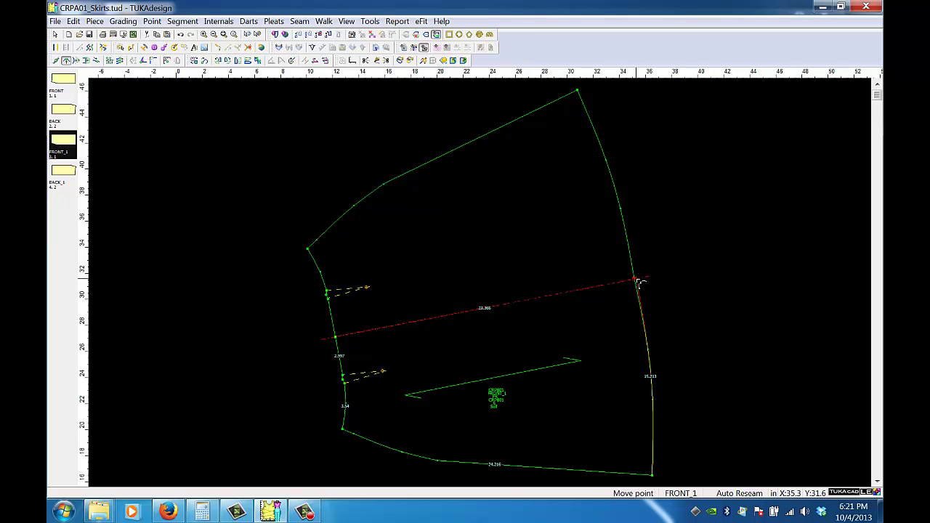
pyautogui.click(636, 279)
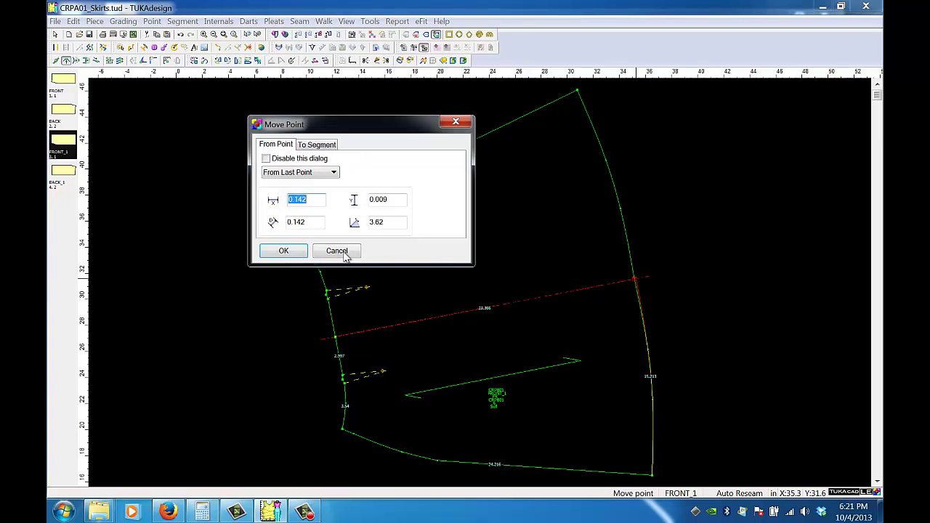
pyautogui.click(294, 251)
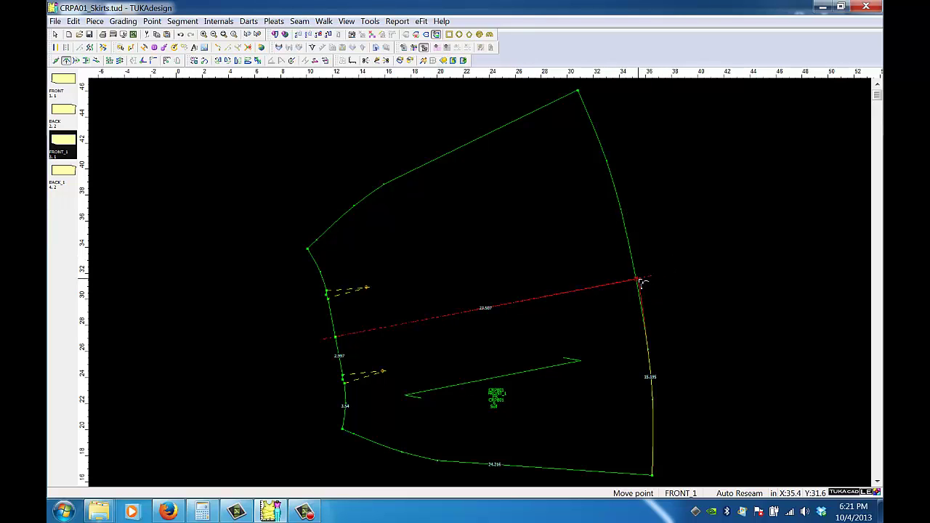
pyautogui.click(638, 280)
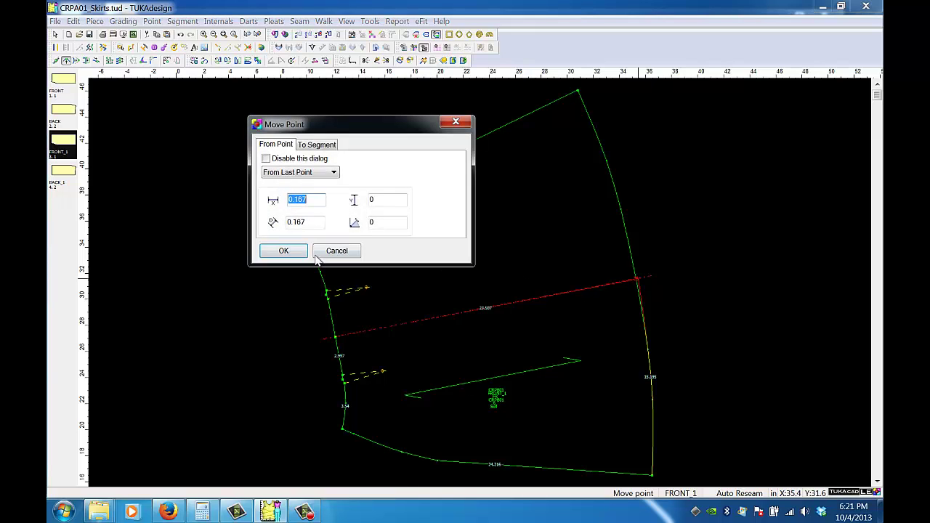
pyautogui.click(295, 250)
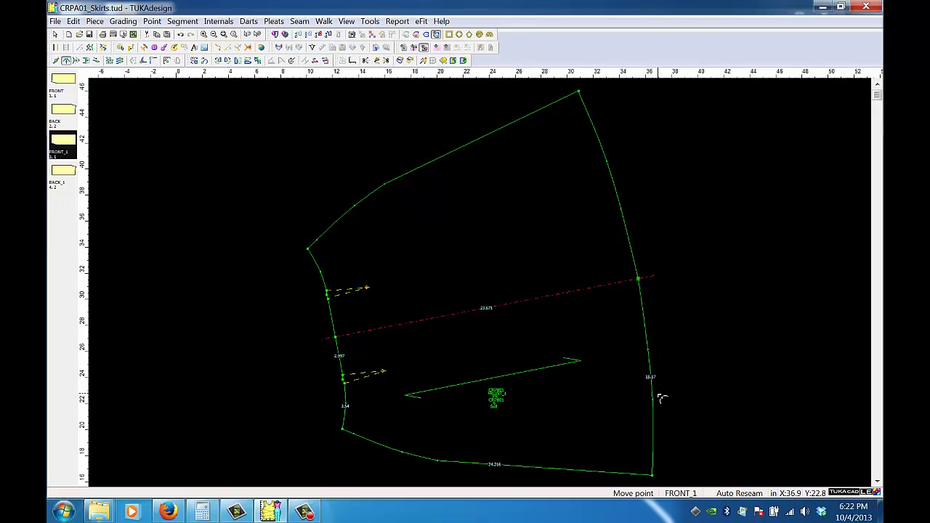
# Add a point that is neither curve nor grading on the side seam, 0.259 in from the hem corner.
pyautogui.click(205, 34)
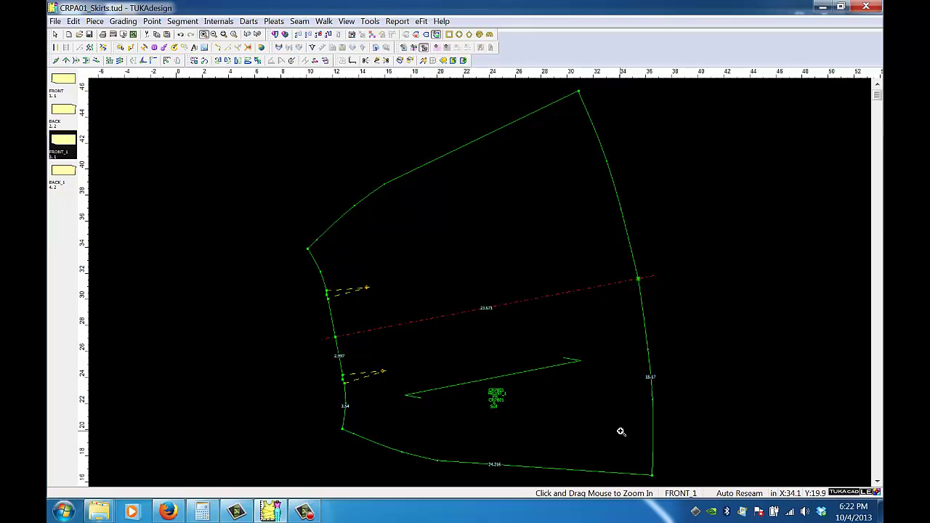
pyautogui.moveTo(597, 451); pyautogui.dragTo(680, 489)
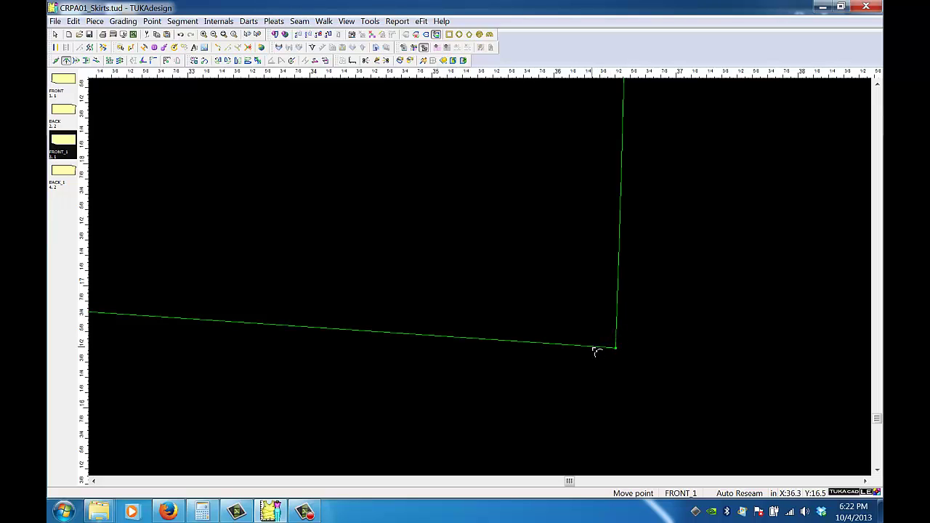
pyautogui.moveTo(596, 349)
pyautogui.mouseDown()
pyautogui.moveTo(685, 307)
pyautogui.moveTo(590, 348)
pyautogui.mouseUp()
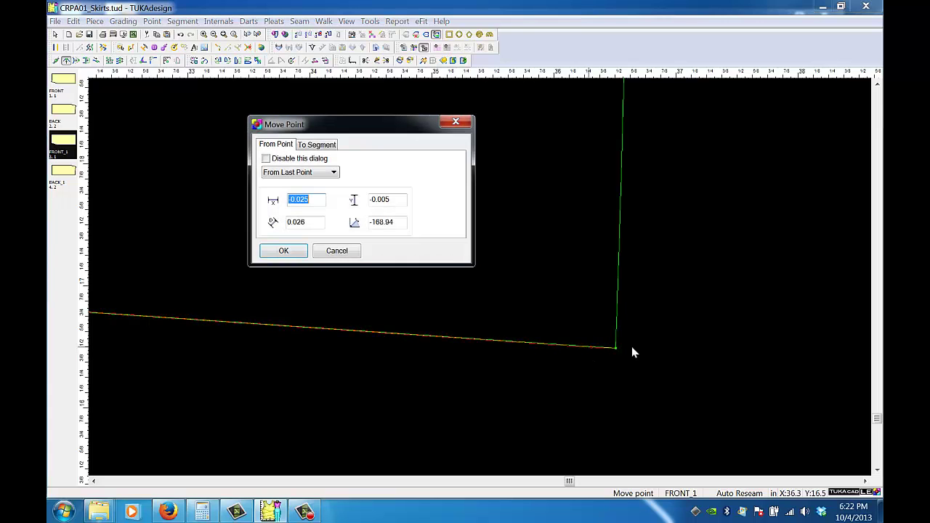
pyautogui.click(339, 250)
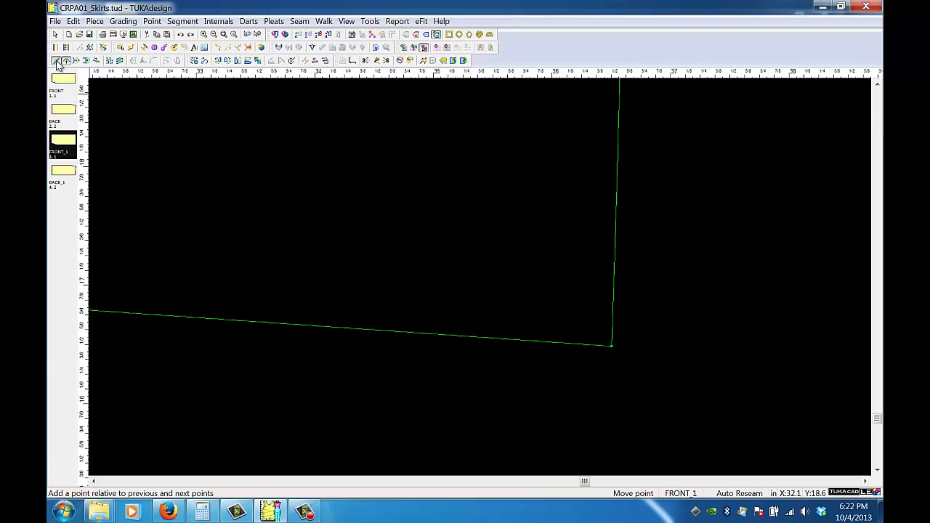
pyautogui.click(56, 61)
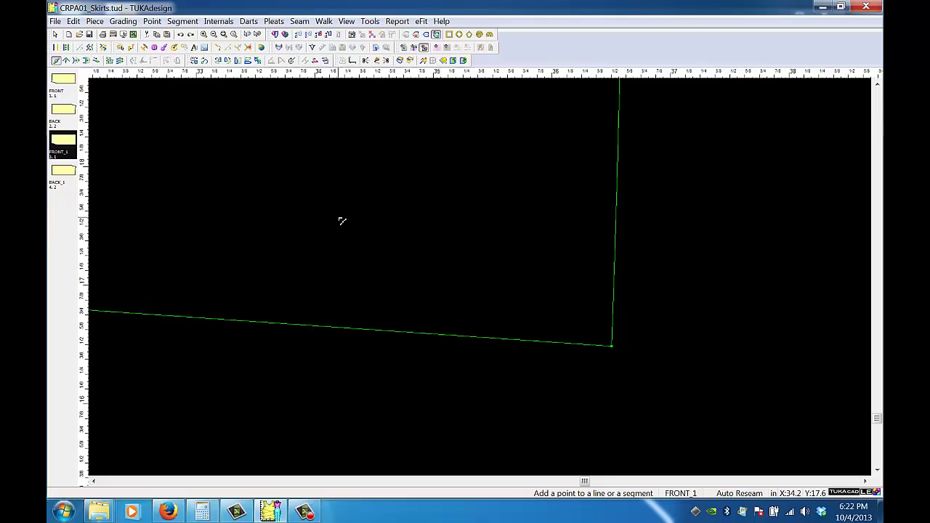
pyautogui.click(581, 346)
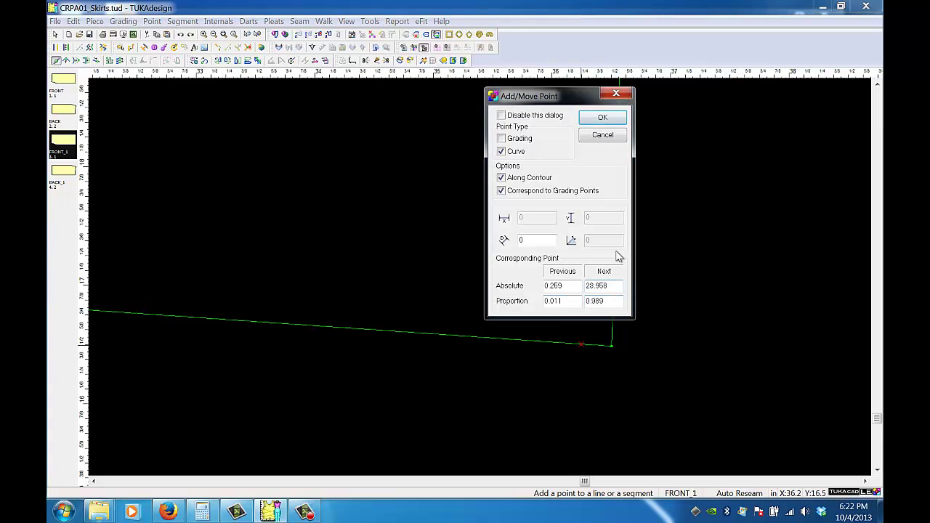
pyautogui.click(502, 151)
pyautogui.click(614, 118)
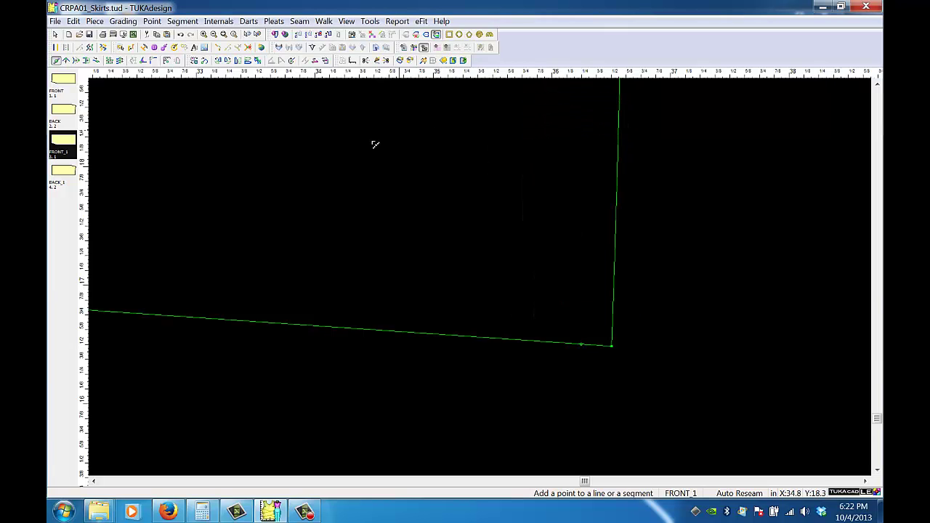
# Adjust the new side-seam point near the hem corner by X -0.008, Y -0.015, then by X -0.004, Y 0.011.
pyautogui.click(66, 60)
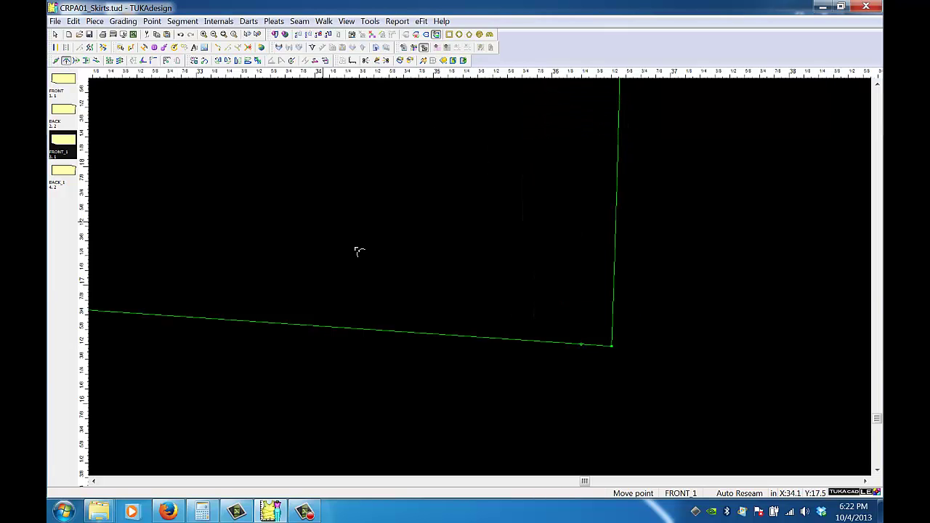
pyautogui.click(582, 347)
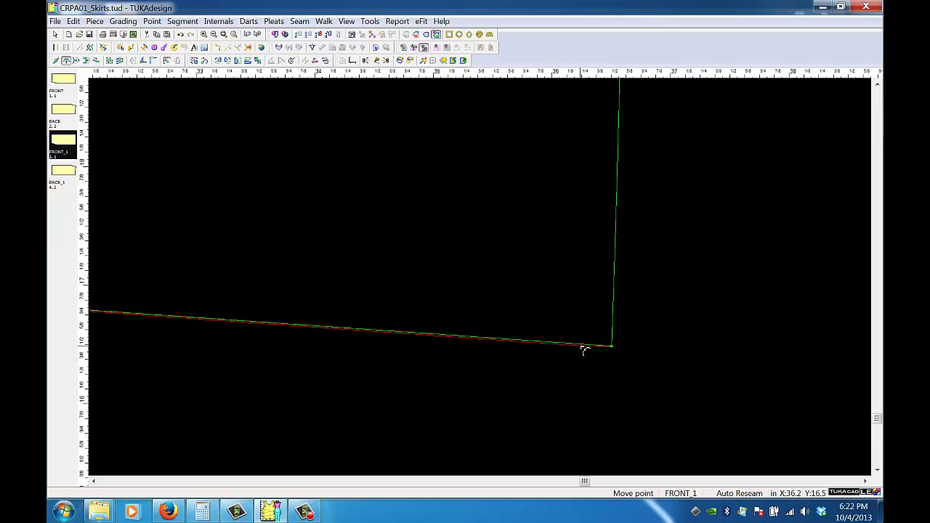
pyautogui.click(579, 345)
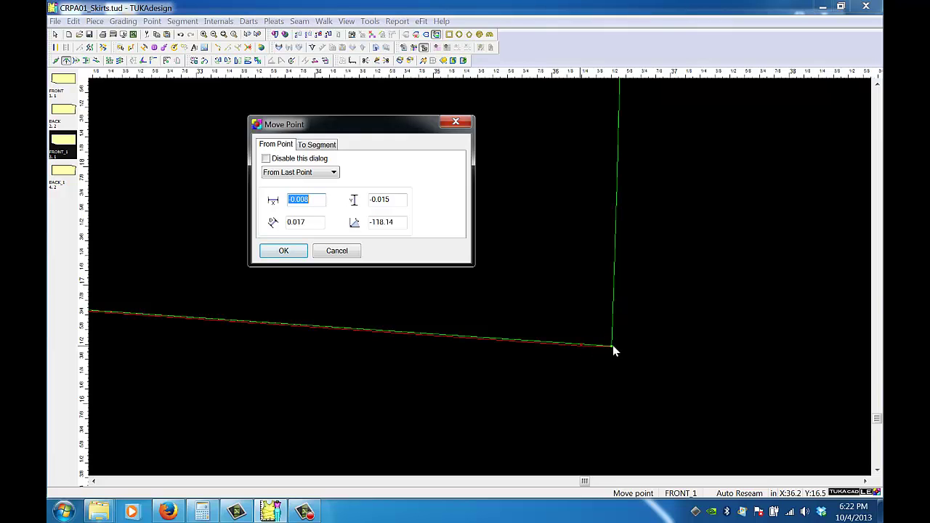
pyautogui.click(305, 257)
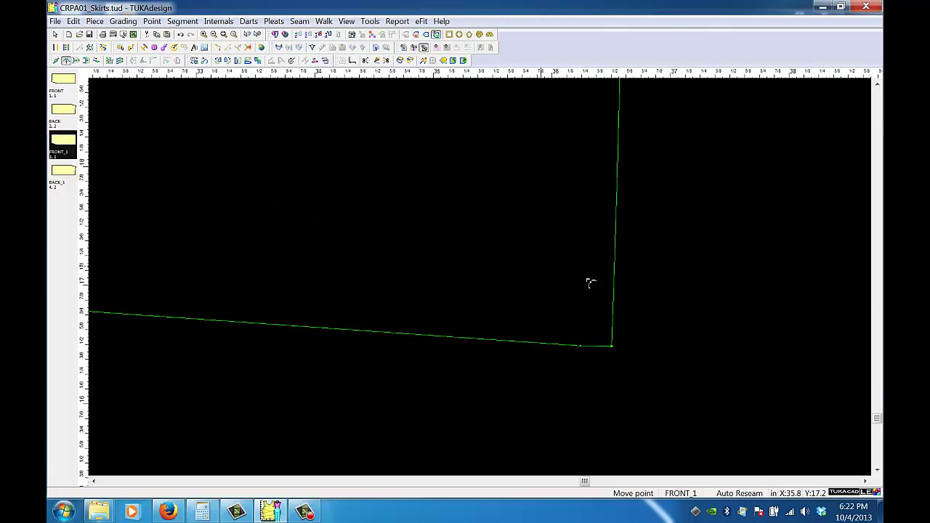
pyautogui.click(582, 348)
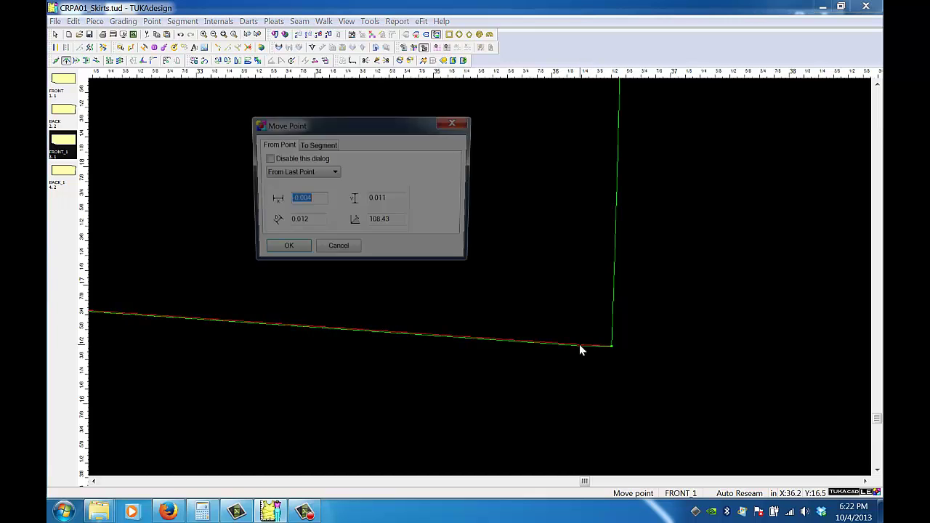
pyautogui.click(291, 251)
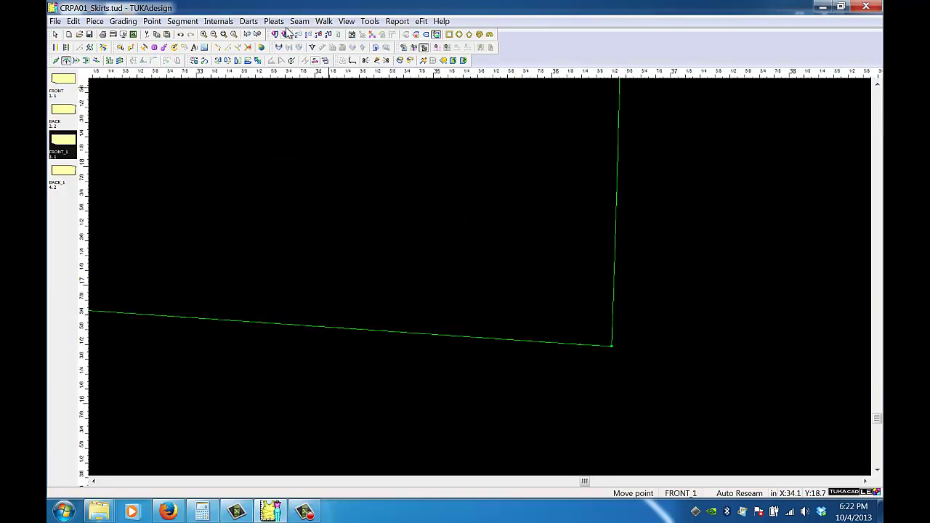
pyautogui.click(227, 36)
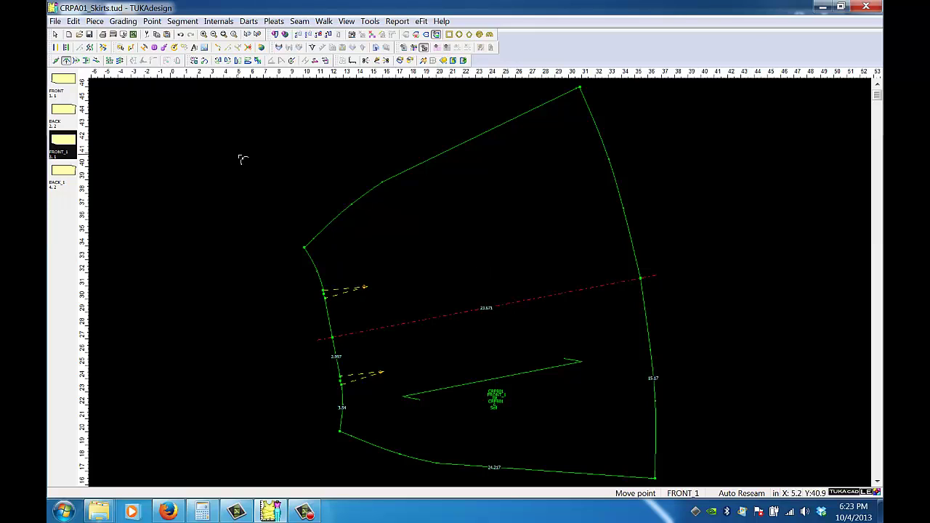
# Draft a short internal line between the centre front and the grainline, 1.951 in long at an angle of -45 degrees.
pyautogui.click(56, 34)
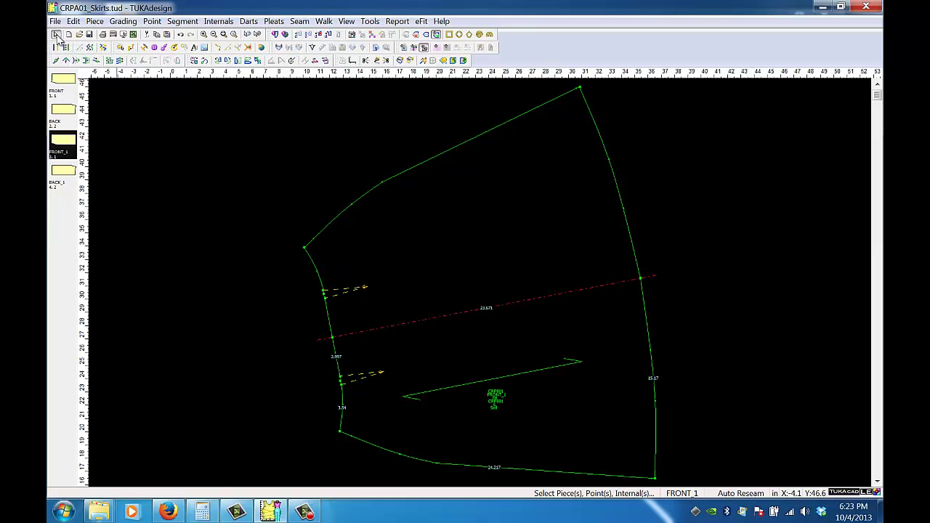
pyautogui.click(376, 61)
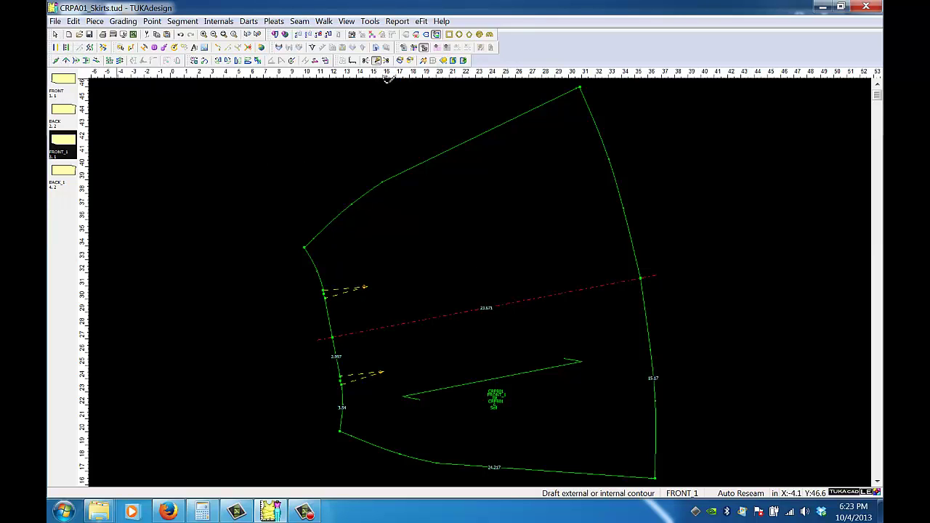
pyautogui.click(491, 329)
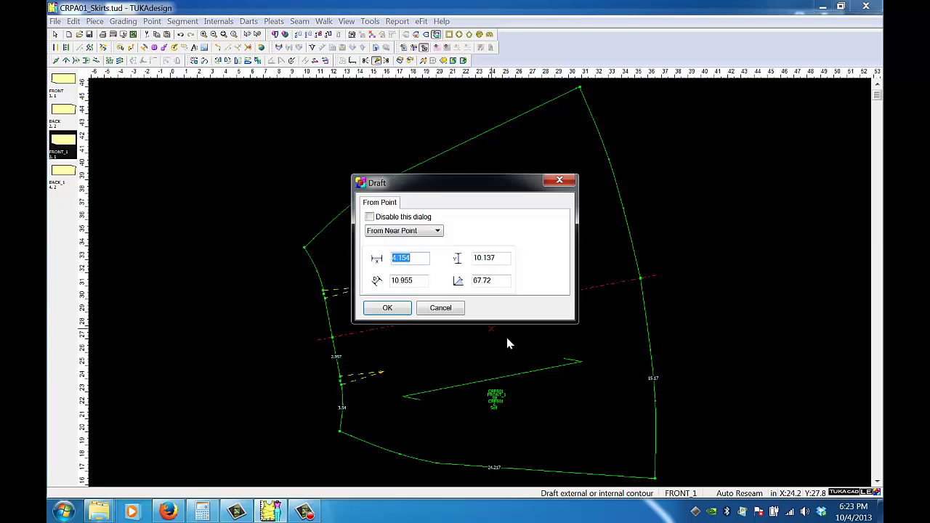
pyautogui.click(387, 308)
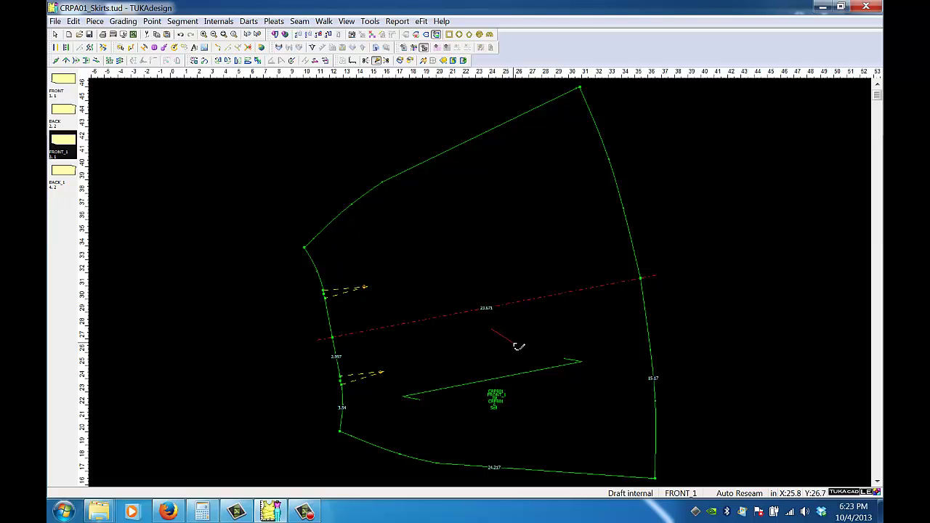
pyautogui.click(518, 346)
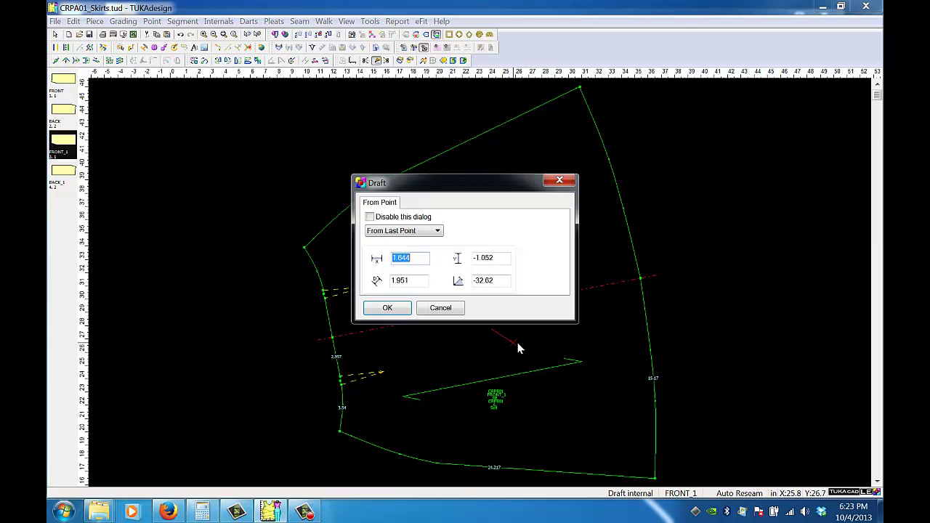
pyautogui.click(485, 280)
pyautogui.write('-45')
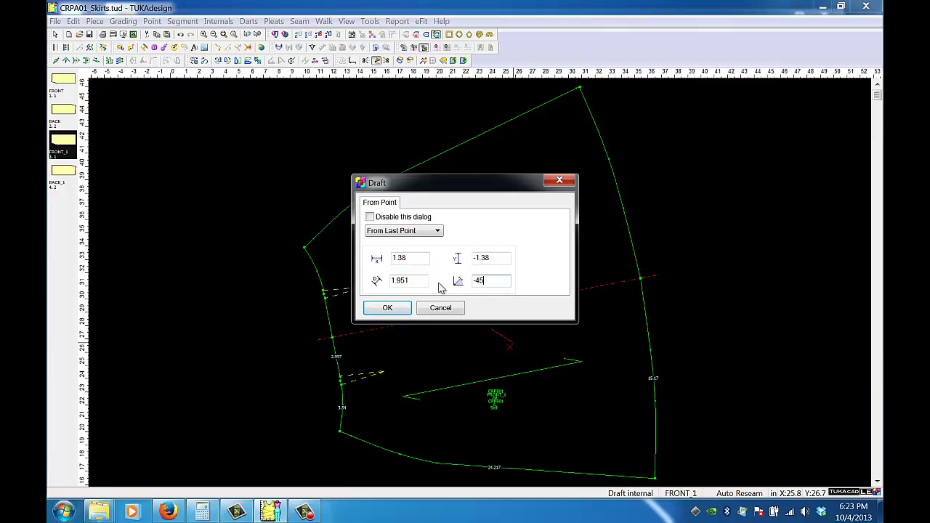
pyautogui.press('Return')
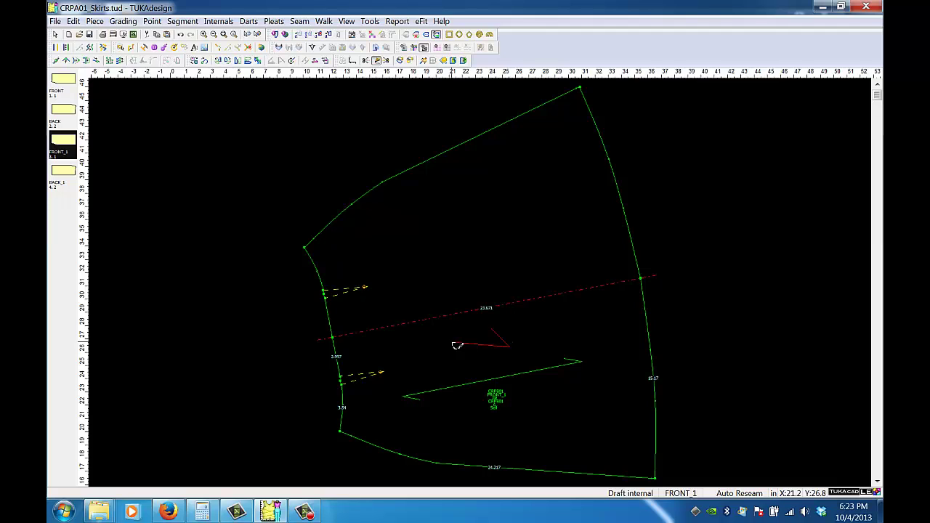
pyautogui.click(457, 345)
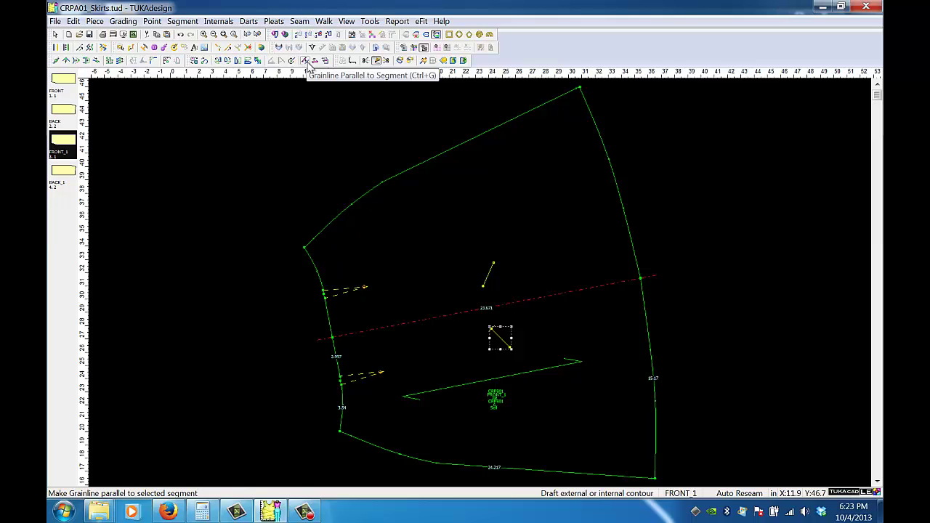
# Make the grainline parallel to the drafted -45 degree line and rotate the piece so the grainline is horizontal.
pyautogui.click(514, 335)
pyautogui.click(444, 318)
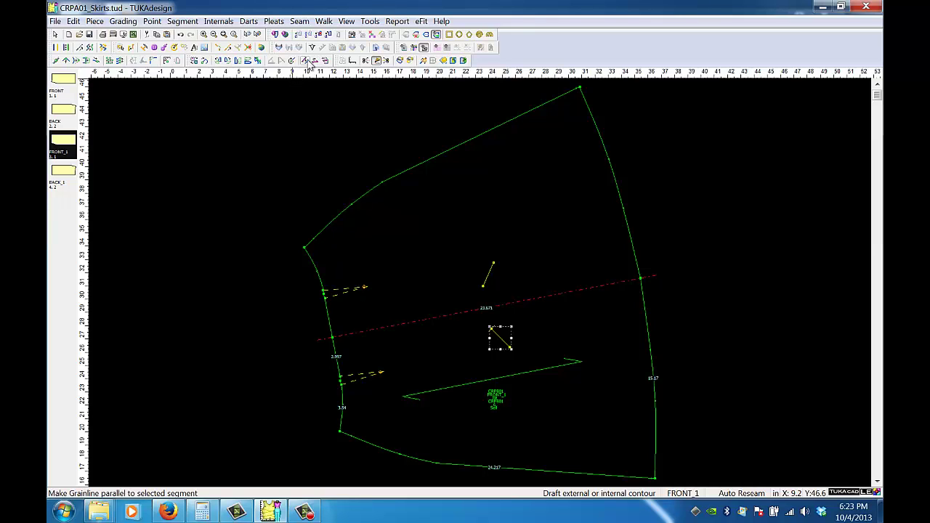
pyautogui.click(306, 61)
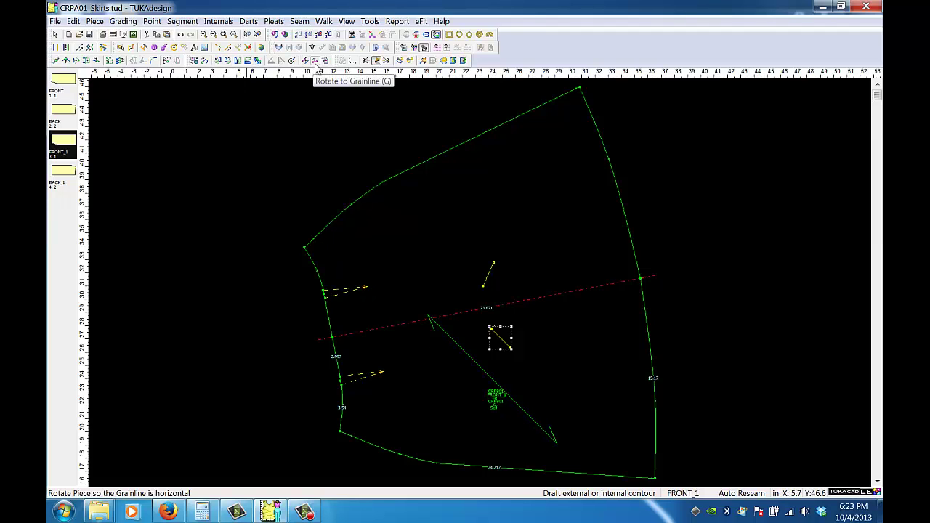
pyautogui.click(316, 61)
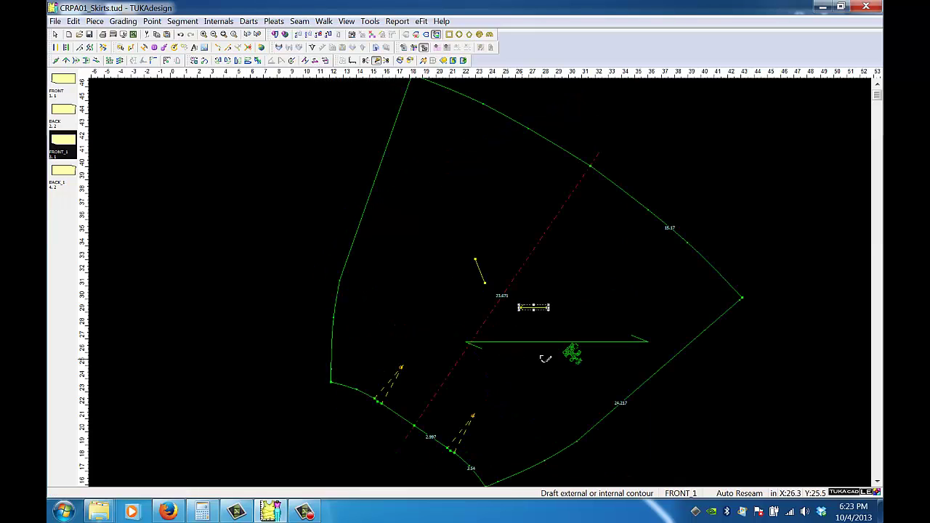
pyautogui.click(607, 343)
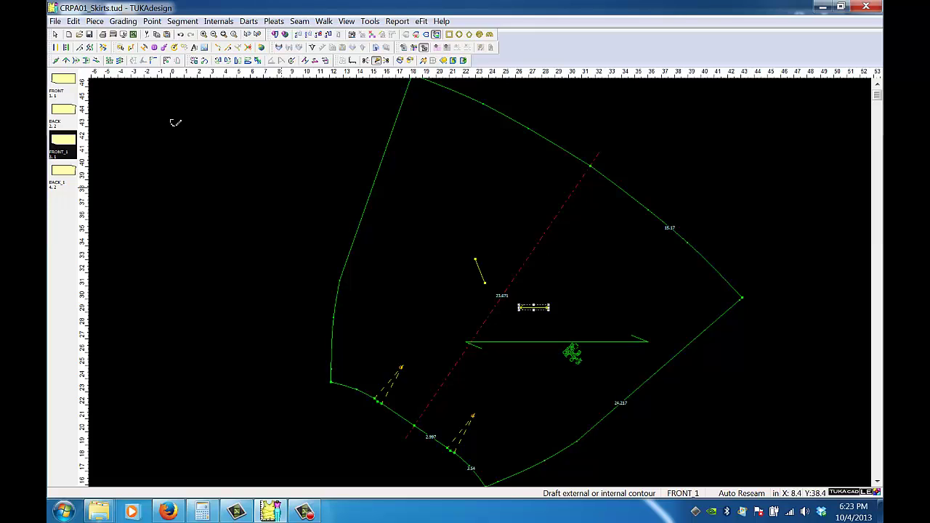
# Delete the two short drafted internal lines beside the centre front line and shift the front piece about 10 in along negative X.
pyautogui.click(56, 35)
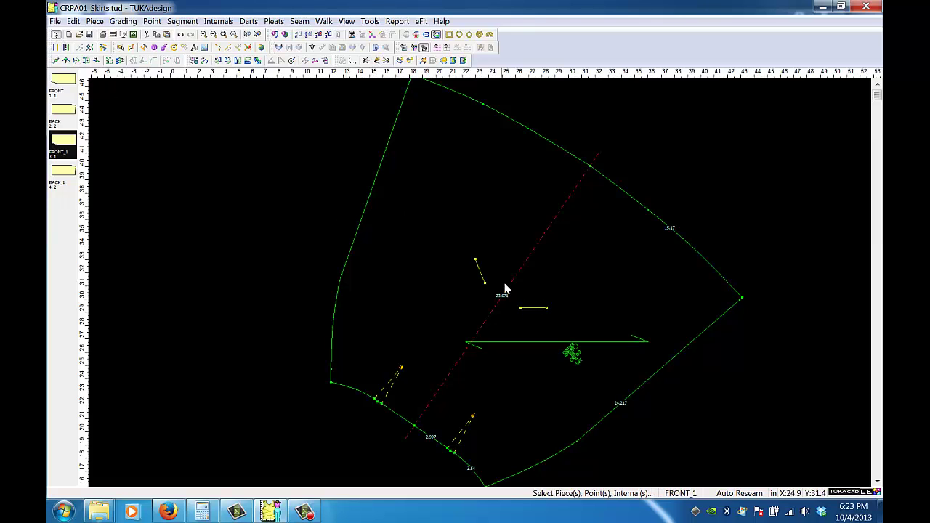
pyautogui.click(533, 308)
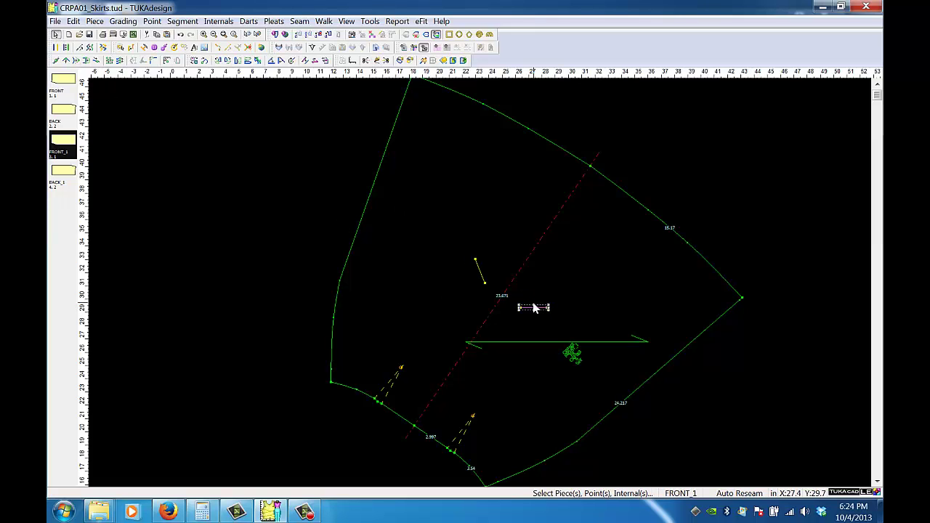
pyautogui.hscroll(-3, 533, 304)
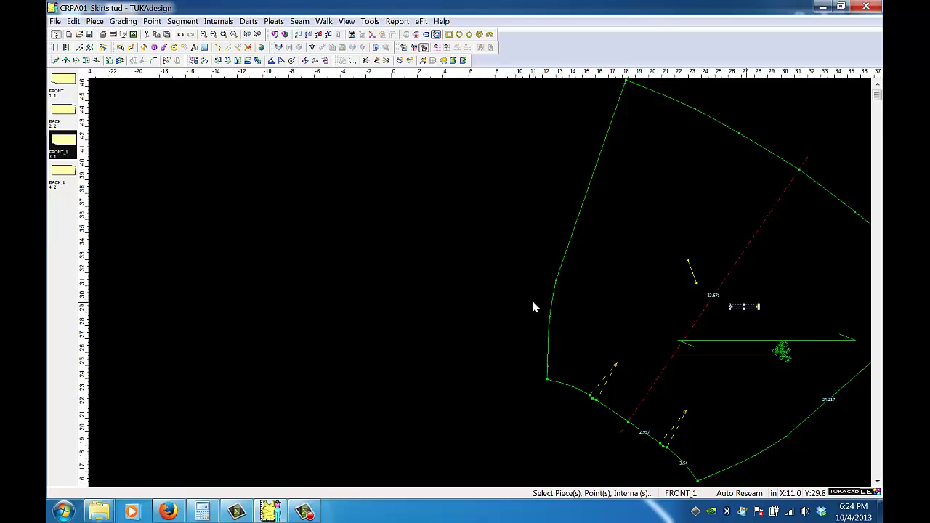
pyautogui.hscroll(6, 650, 334)
pyautogui.rightClick(651, 335)
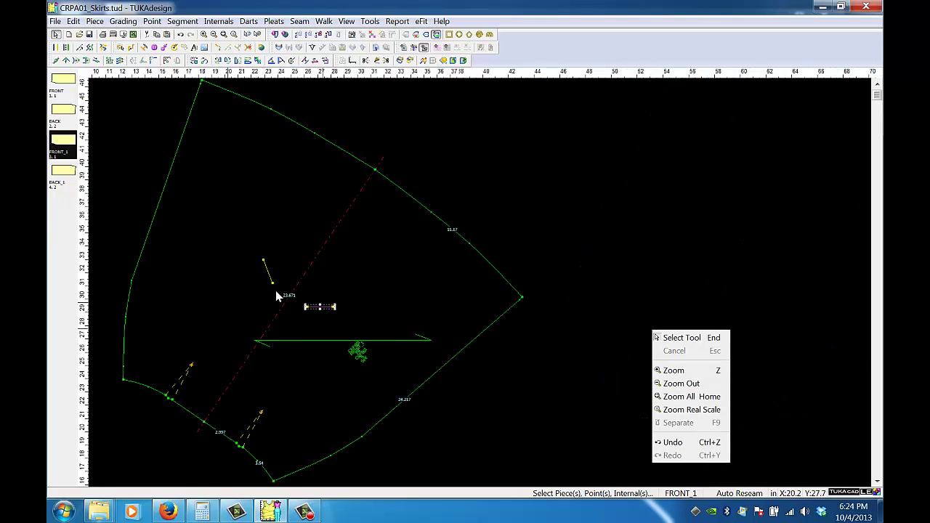
pyautogui.click(308, 309)
pyautogui.click(320, 308)
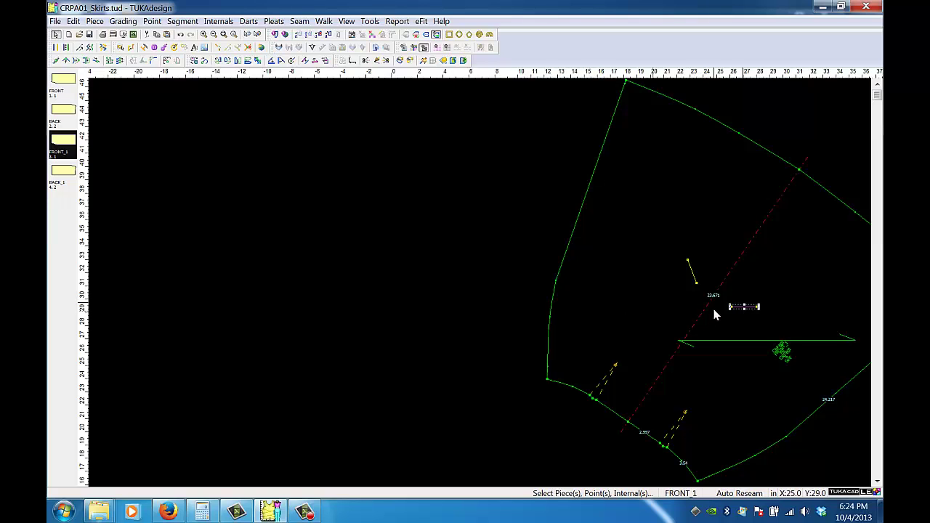
pyautogui.rightClick(737, 311)
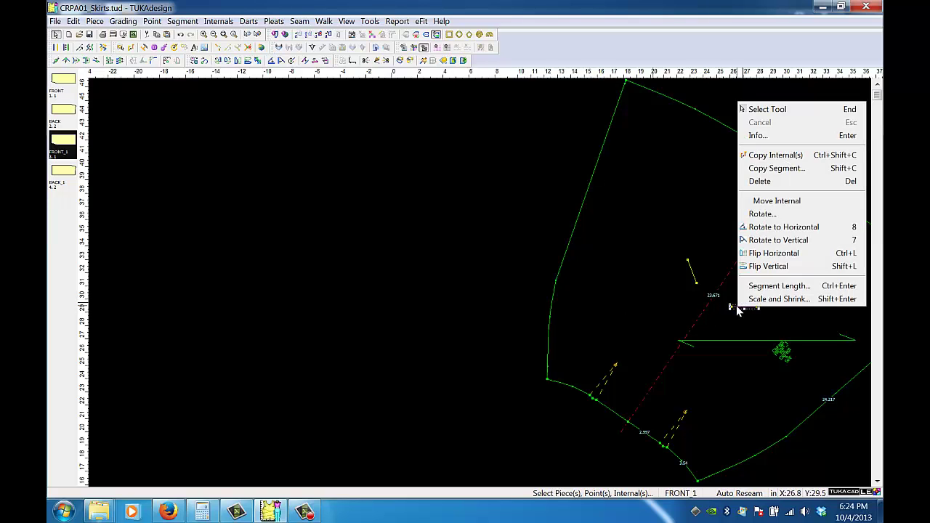
pyautogui.click(767, 187)
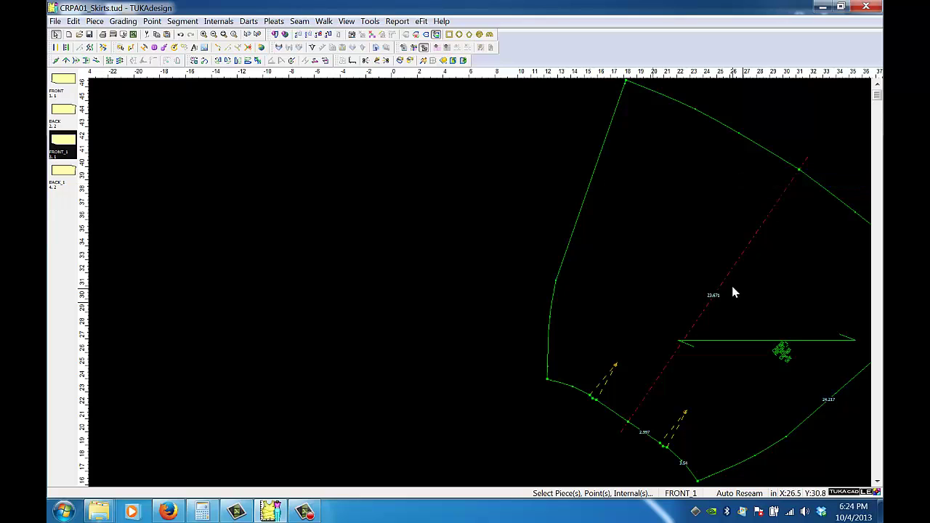
pyautogui.moveTo(652, 349); pyautogui.dragTo(527, 349)
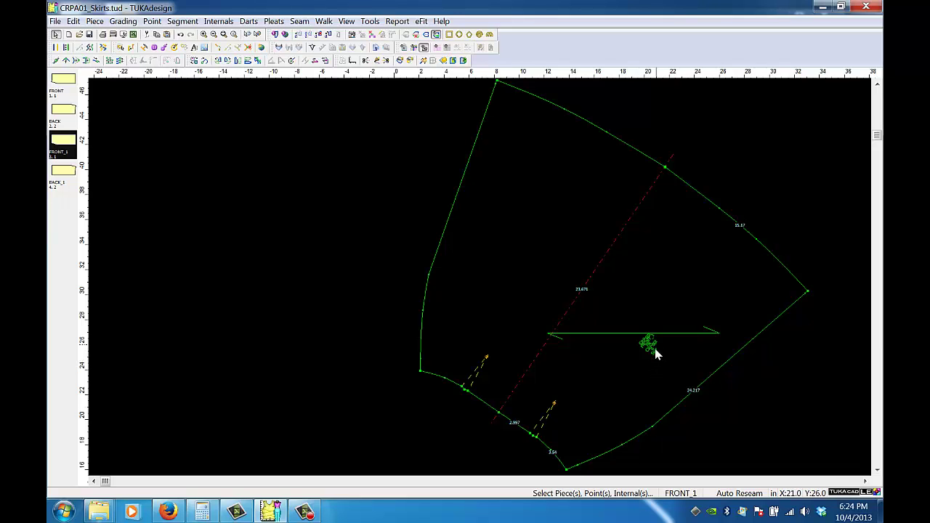
# In the flared front piece's info, set the piece name to FRONT, clear the CRPB01 description and apply the changes.
pyautogui.moveTo(619, 359); pyautogui.dragTo(619, 359)
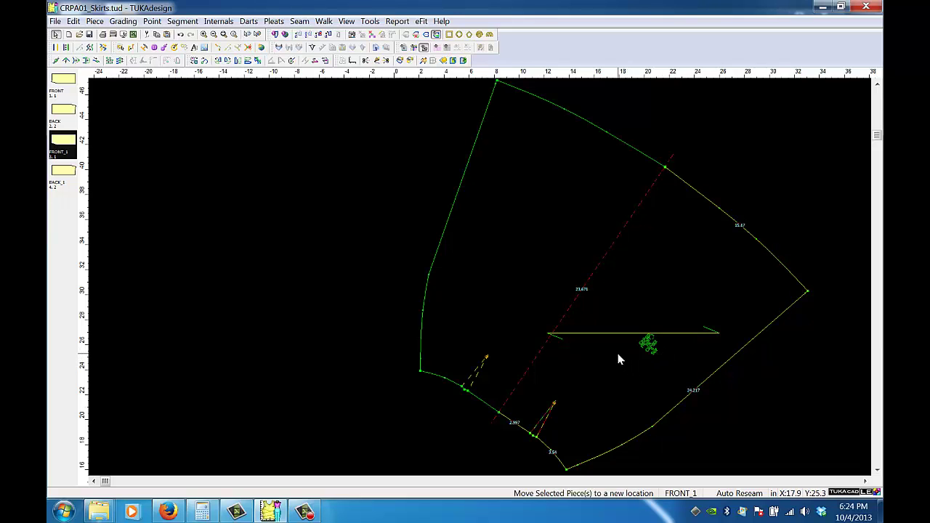
pyautogui.doubleClick(619, 359)
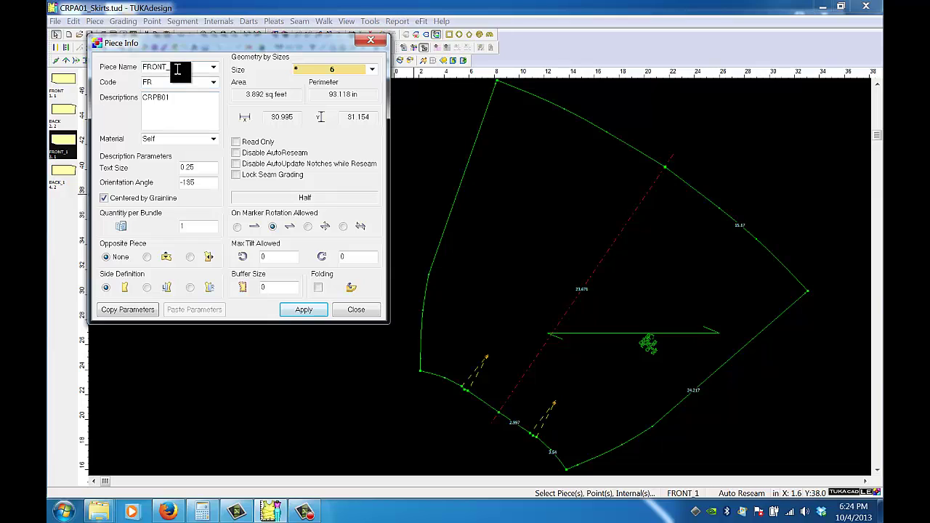
pyautogui.doubleClick(177, 70)
pyautogui.click(177, 68)
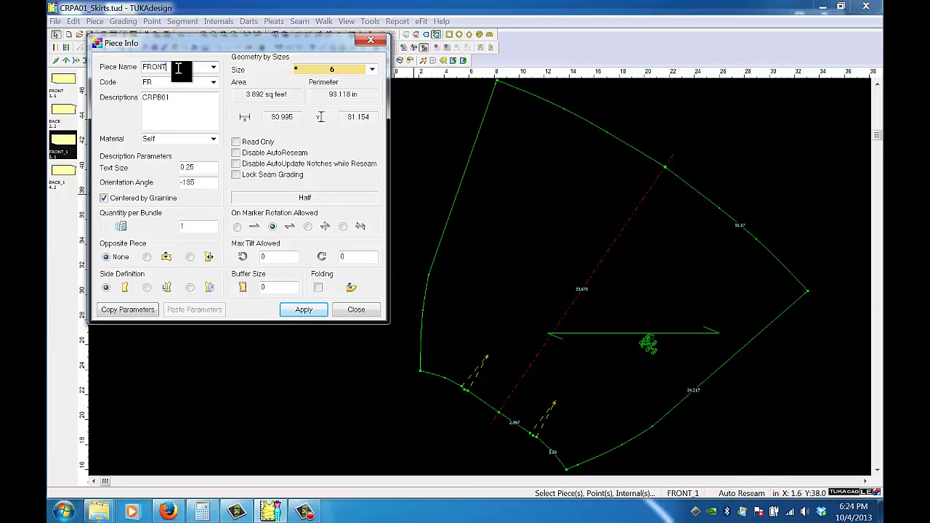
pyautogui.rightClick(170, 103)
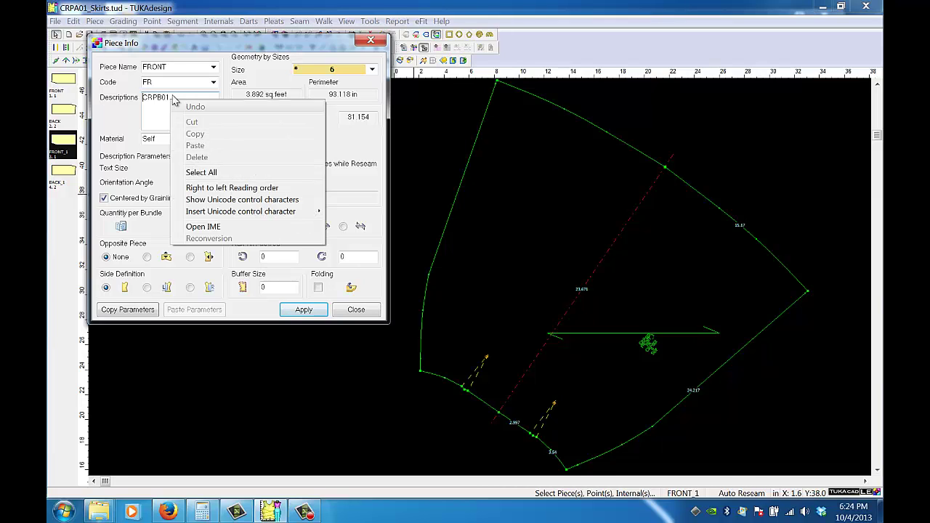
pyautogui.click(158, 105)
pyautogui.moveTo(180, 99); pyautogui.dragTo(128, 104)
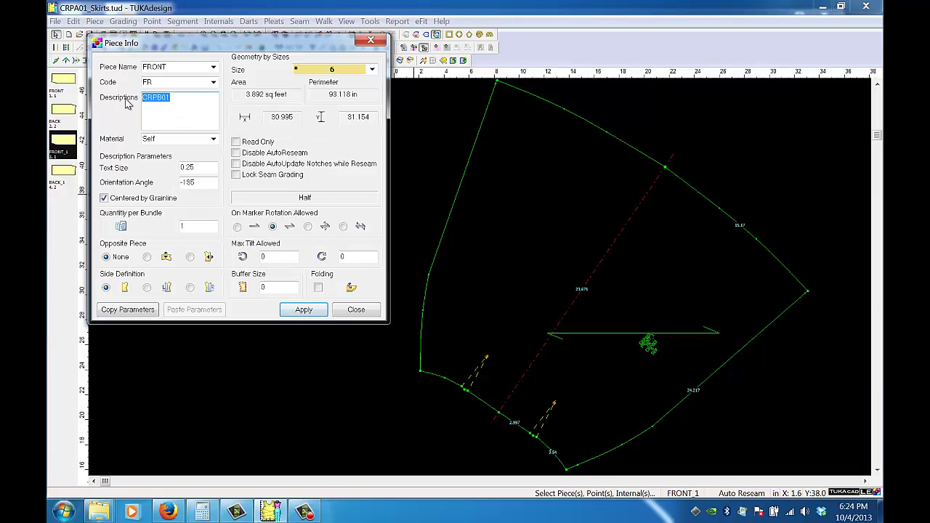
pyautogui.press('Delete')
pyautogui.click(304, 310)
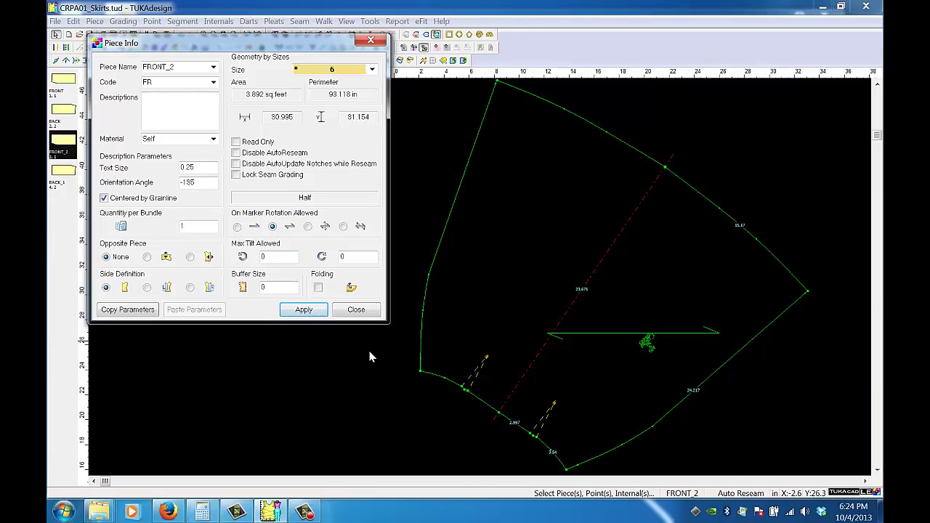
pyautogui.click(356, 309)
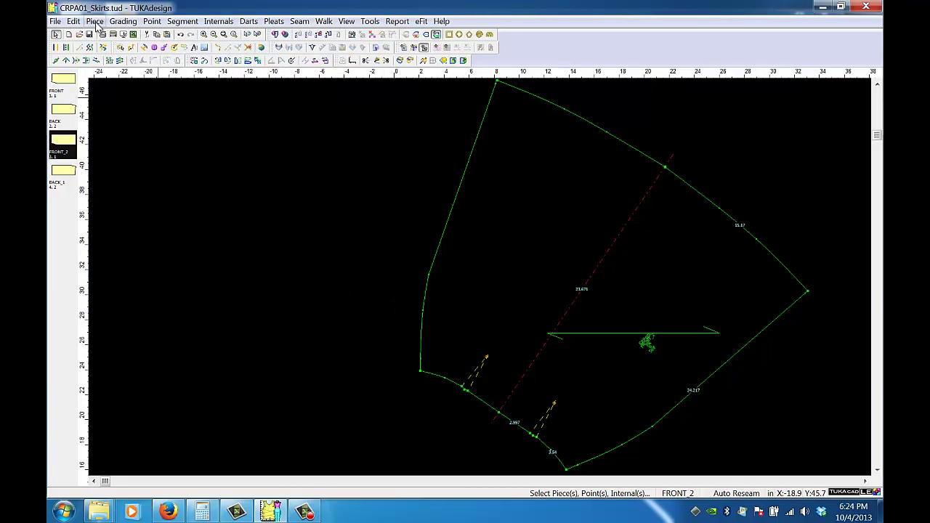
# Set the global style name to CRPA01 and apply it to all pieces.
pyautogui.click(95, 24)
pyautogui.click(116, 48)
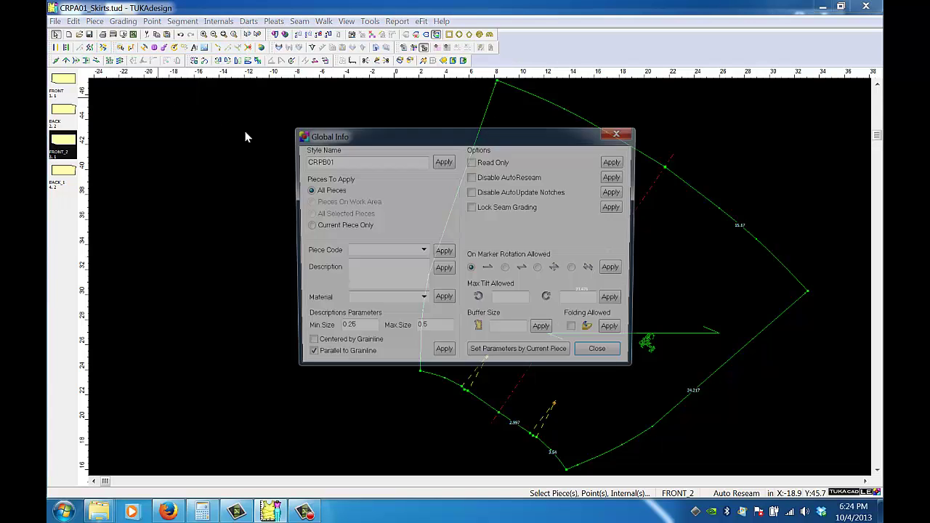
pyautogui.click(341, 161)
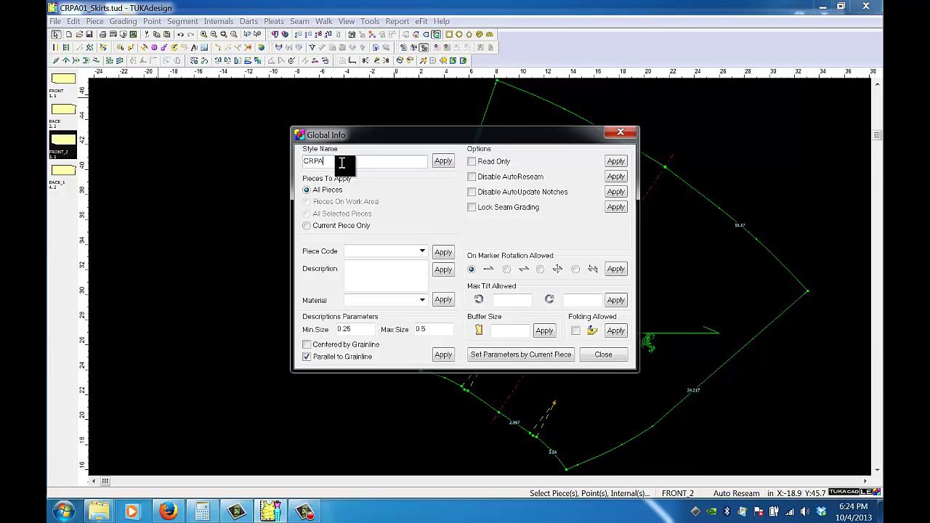
pyautogui.click(442, 162)
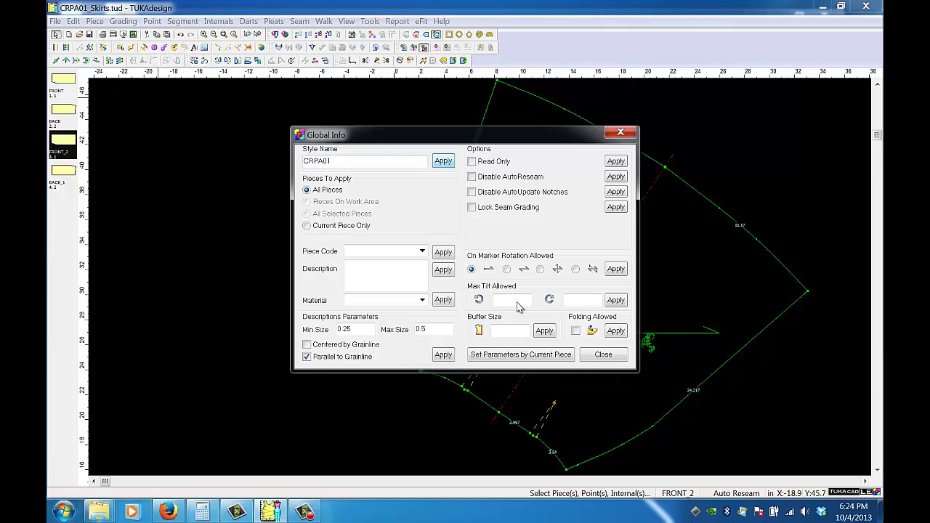
pyautogui.click(611, 356)
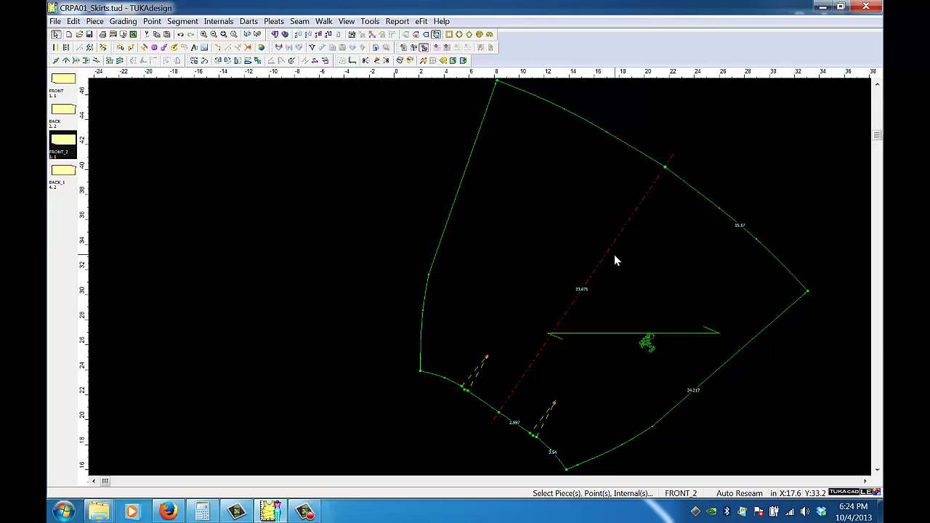
# Add a 0.5 in seam allowance around the whole front piece, starting and ending at the hem and side seam corner.
pyautogui.click(353, 37)
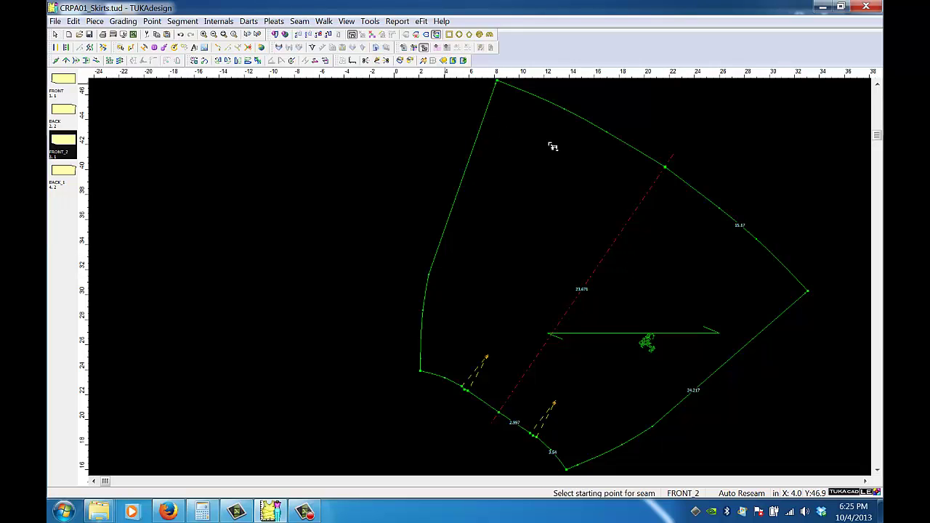
pyautogui.click(810, 294)
pyautogui.click(809, 294)
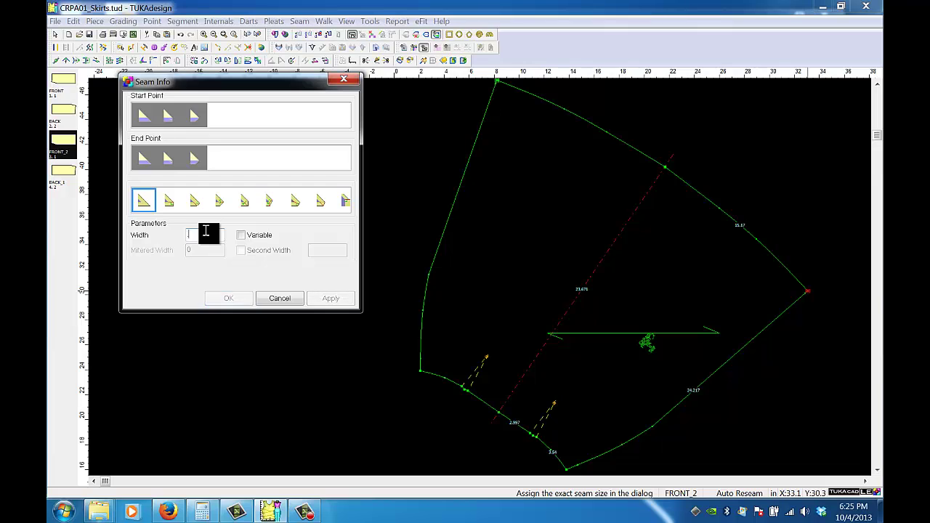
pyautogui.write('.5')
pyautogui.click(340, 304)
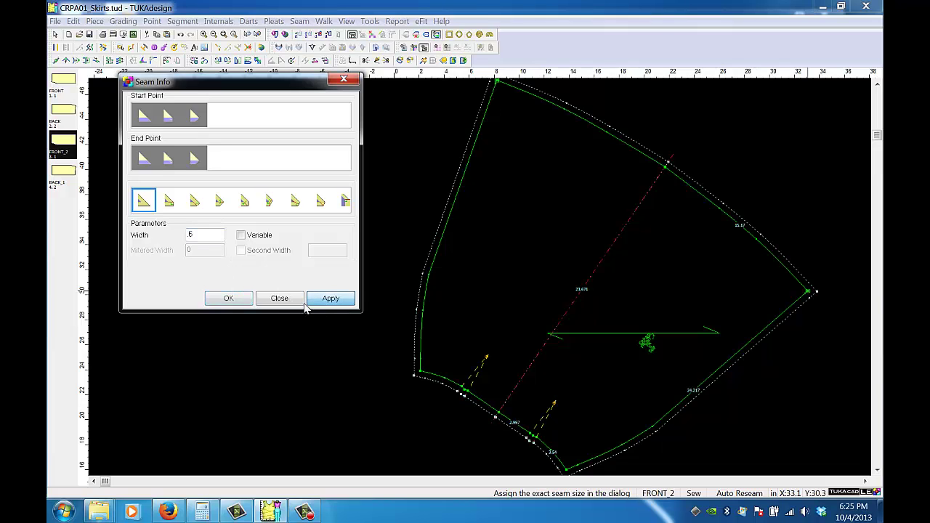
pyautogui.click(228, 298)
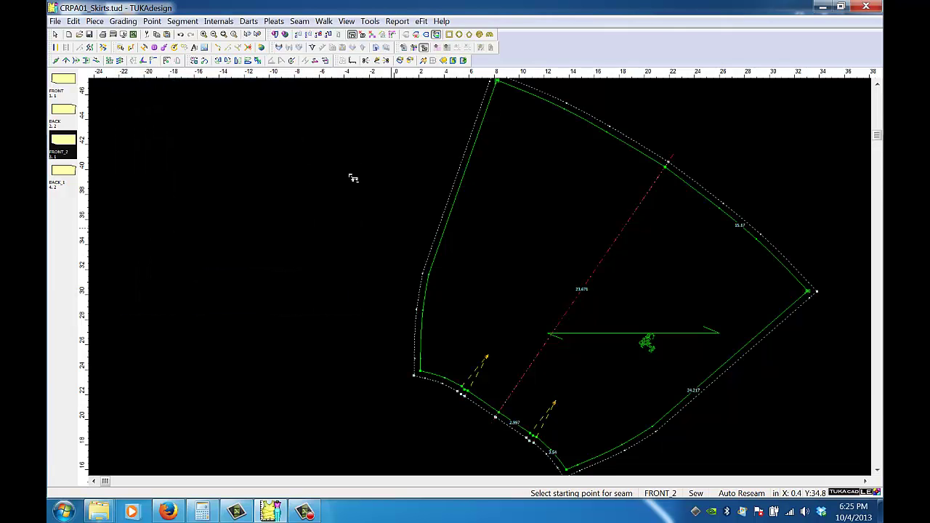
# Switch all pieces from the sew line to the cut line and show the whole front piece.
pyautogui.click(299, 21)
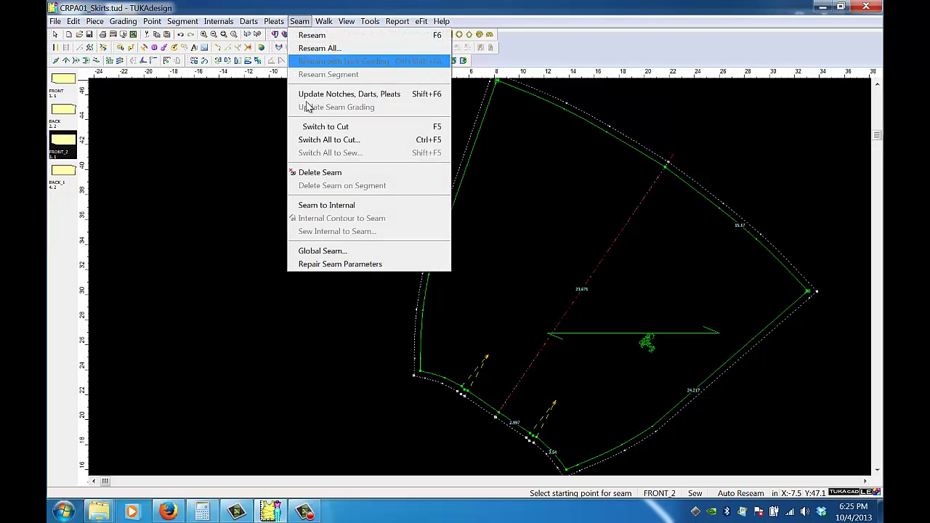
pyautogui.click(329, 140)
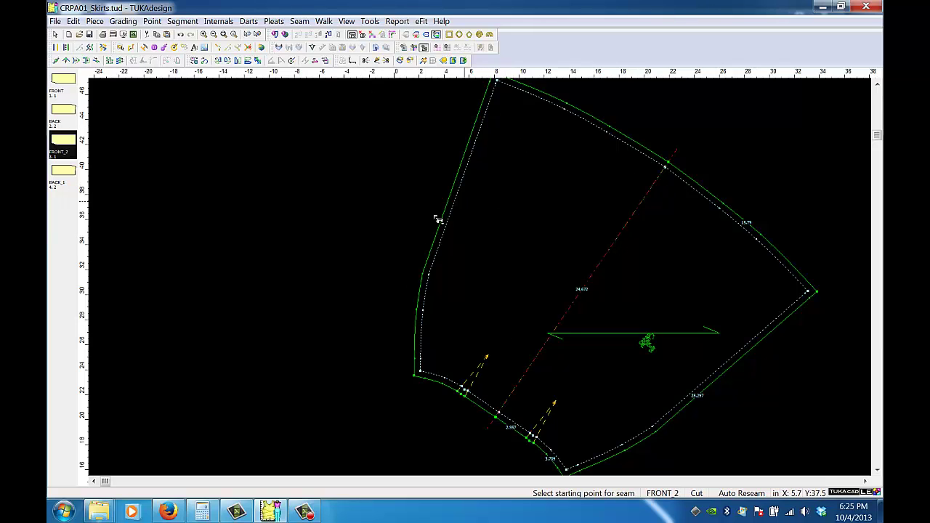
pyautogui.click(233, 35)
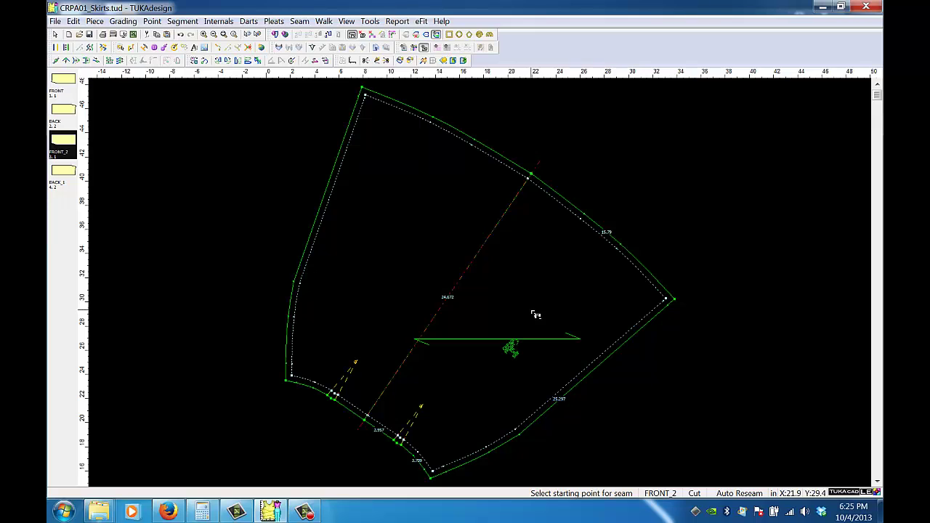
pyautogui.click(305, 513)
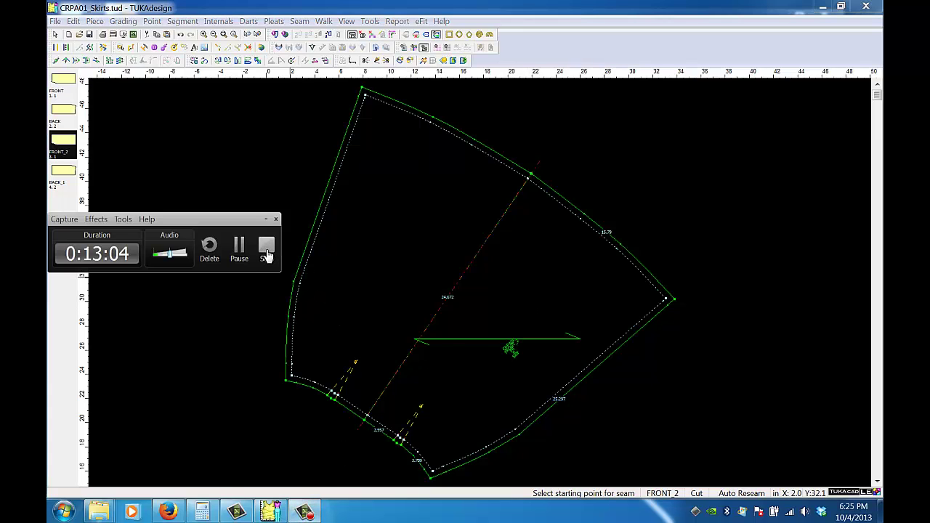